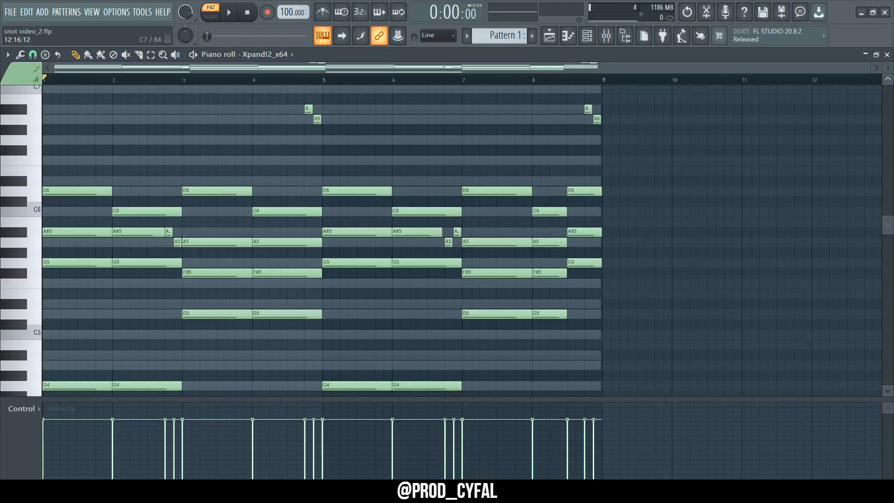
Select the low G4 note under the first chord and clear the selection
scroll(96, 225, "down", 1)
left_click_drag(89, 345, 88, 375)
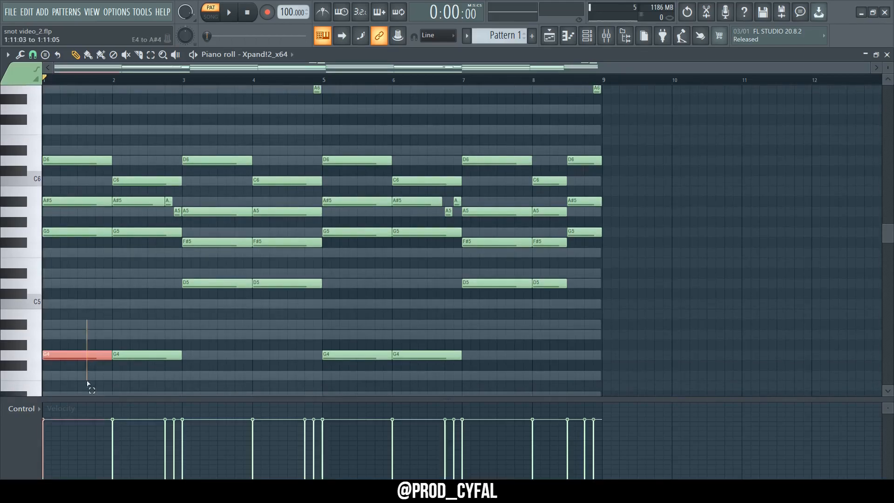
left_click(99, 193)
scroll(99, 193, "up", 1)
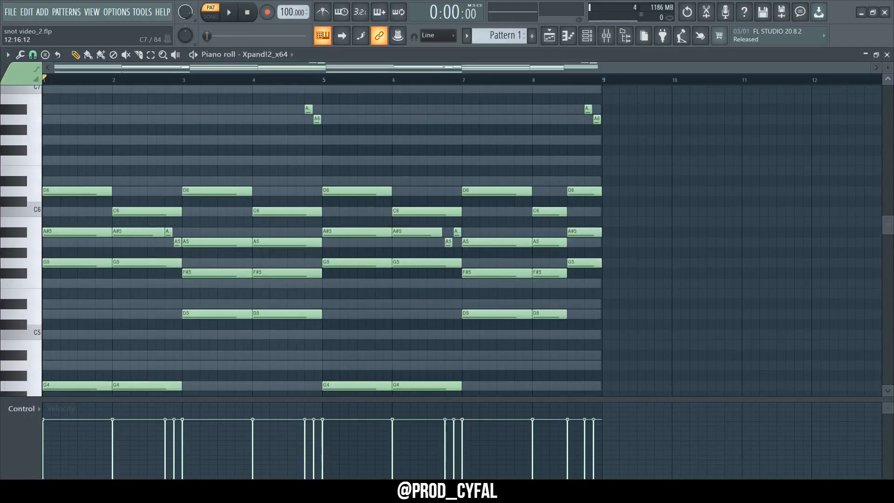
Try the first chord without its low G4 note, listen to it, and undo the deletion
scroll(80, 291, "down", 1)
right_click(81, 293)
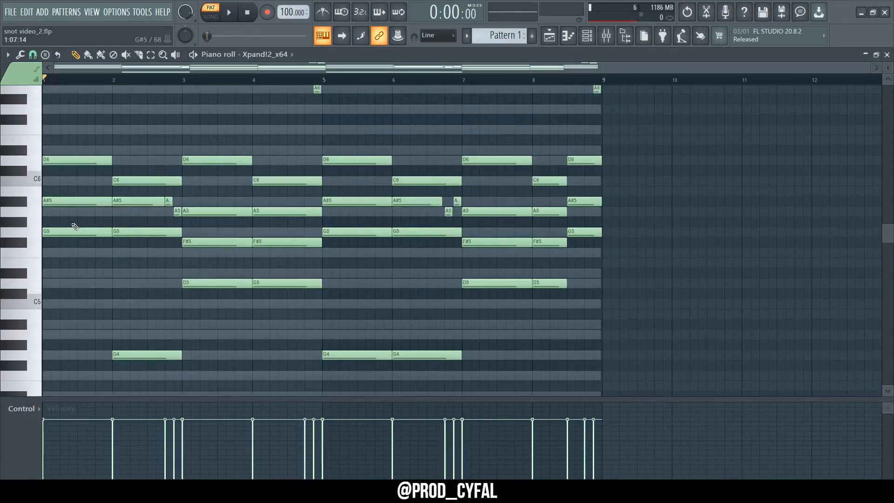
left_click(48, 214)
right_click(48, 214)
key("space")
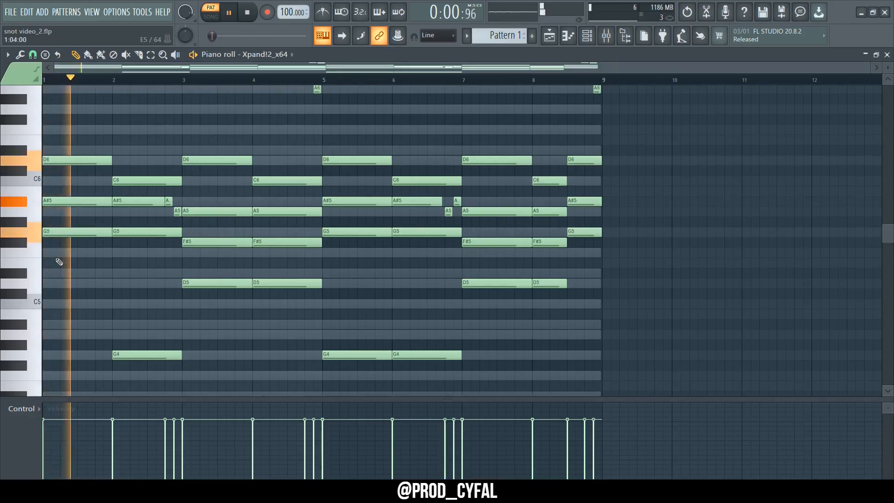
key("space")
key("ctrl+z")
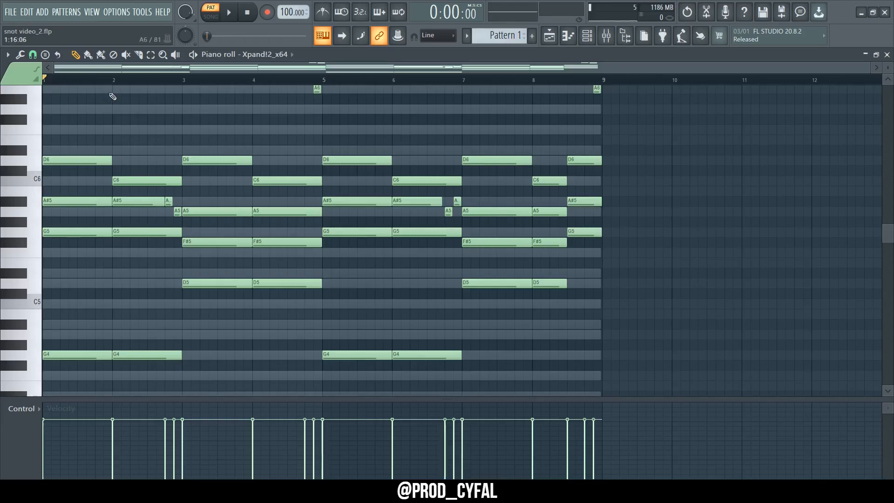
Play the pattern from the start and select the short A#5 and A5 melody notes at the end of bar 2
key("space")
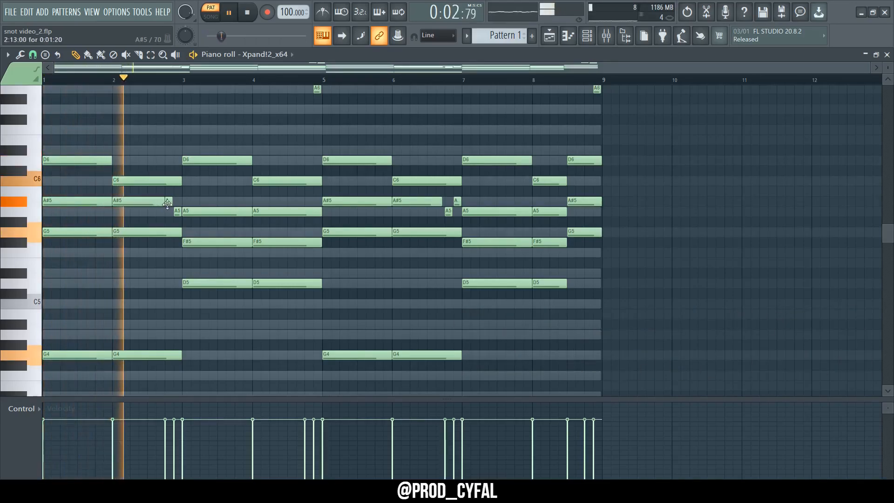
left_click_drag(168, 199, 180, 217)
left_click(143, 190, "ctrl")
key("space")
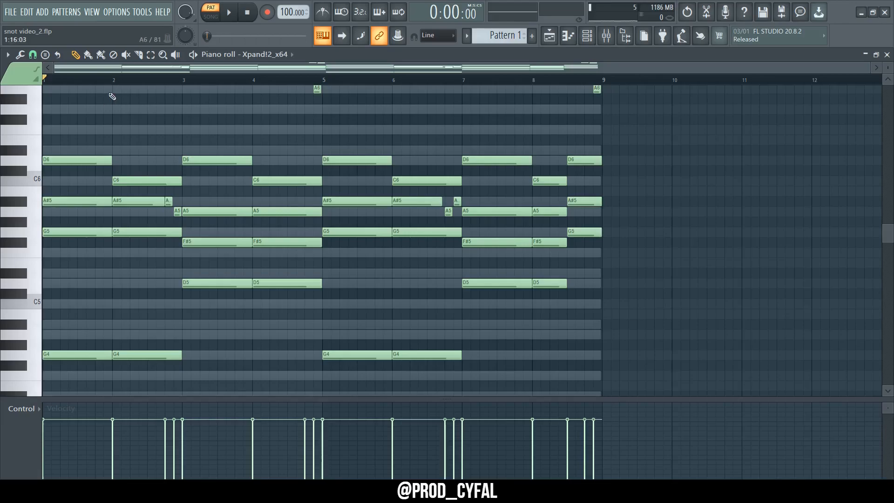
key("space")
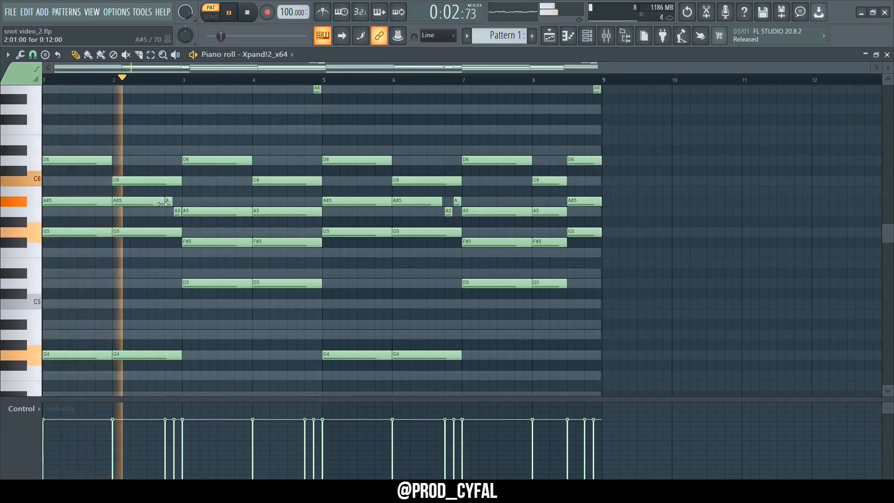
mouse_move(168, 198)
left_mouse_down()
mouse_move(180, 235)
mouse_move(175, 208)
left_mouse_up()
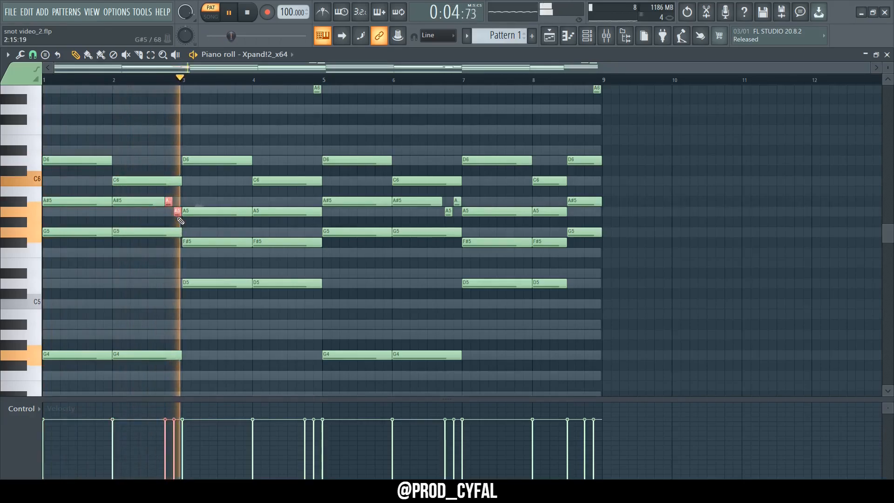
left_click(211, 188, "ctrl")
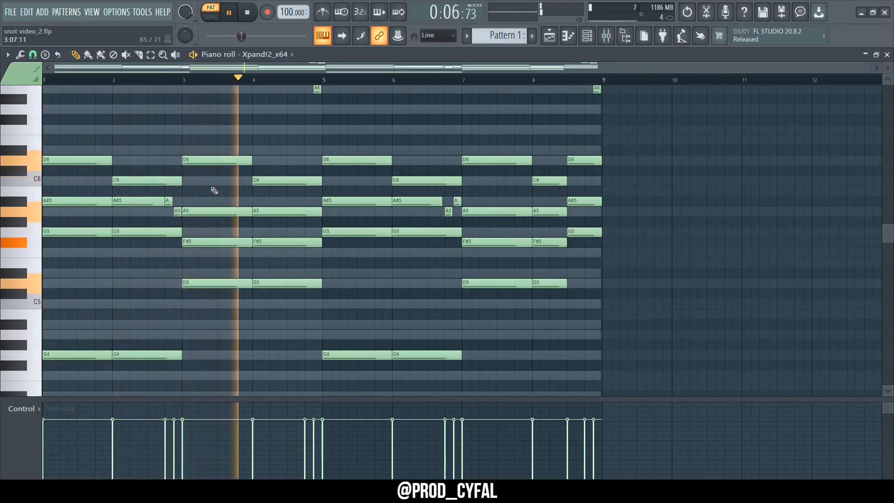
Play on through bar 8, examining the high notes ending bars 4 and 8, and stop playback
scroll(341, 247, "up", 3)
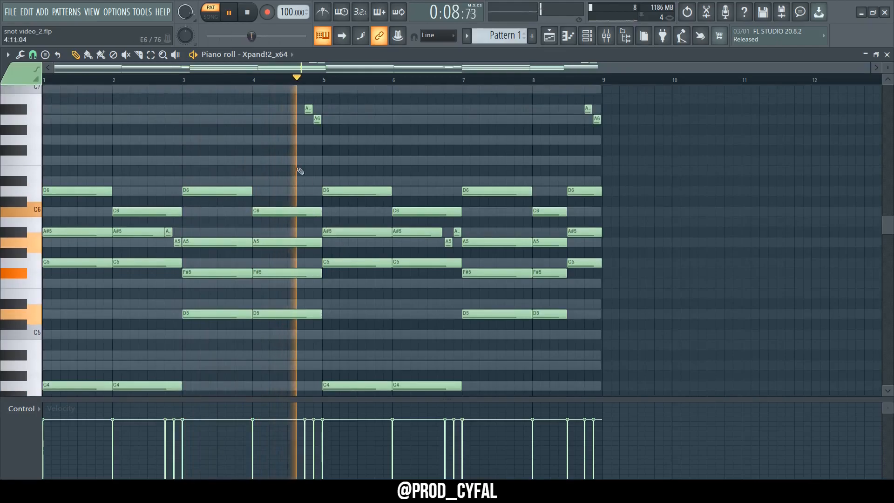
left_click_drag(278, 139, 693, 65)
scroll(517, 233, "down", 4)
left_click(658, 261, "ctrl")
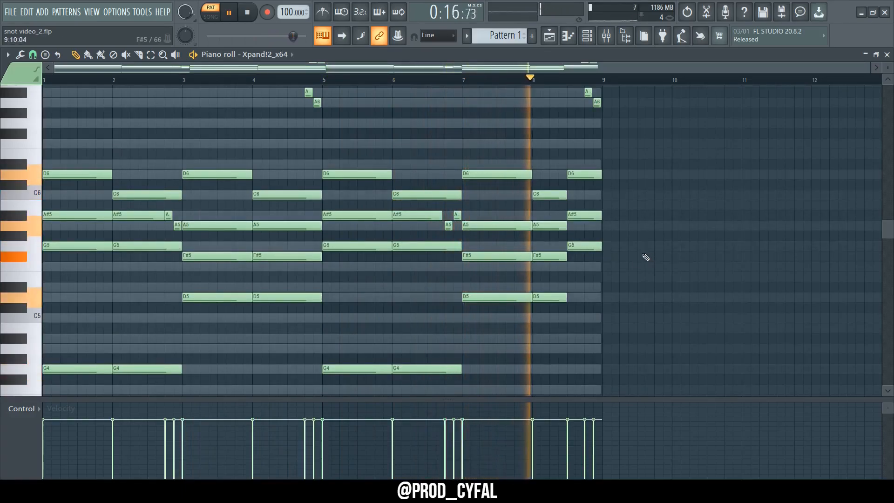
left_click_drag(647, 281, 597, 155)
key("space")
Try a light strum on the chord notes
left_click(484, 123)
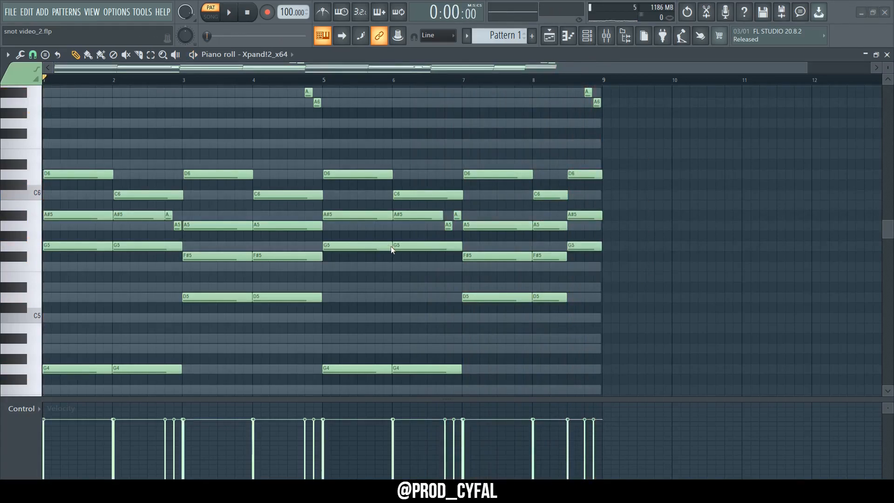
left_click_drag(400, 236, 399, 230)
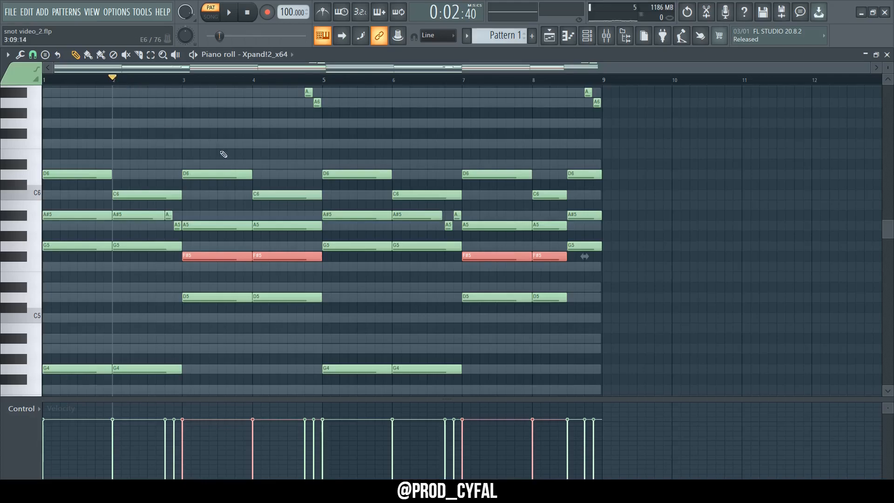
Try the F#5 chord notes raised to G5, listen to them, and lower them back to F#5
key("shift+Up")
key("space")
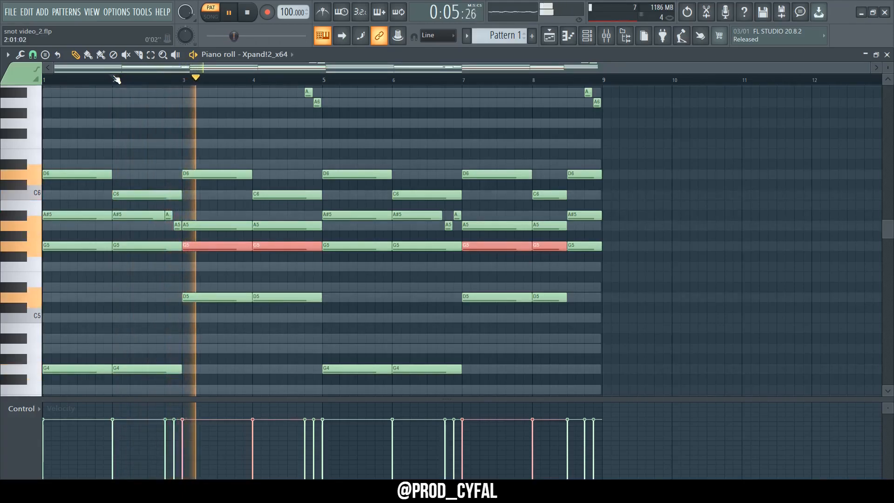
key("space")
key("shift+Down")
key("ctrl+d")
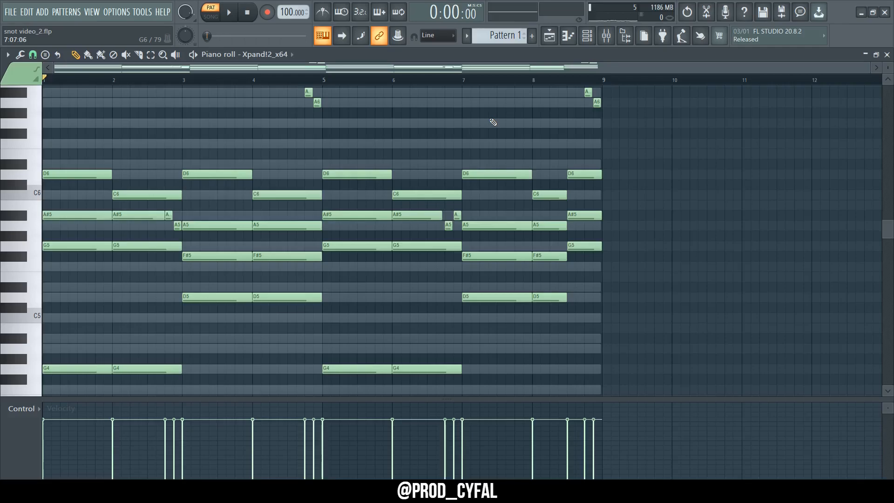
Apply a light strum to the chords and shorten the chord notes slightly to leave small gaps between them
key("alt+r")
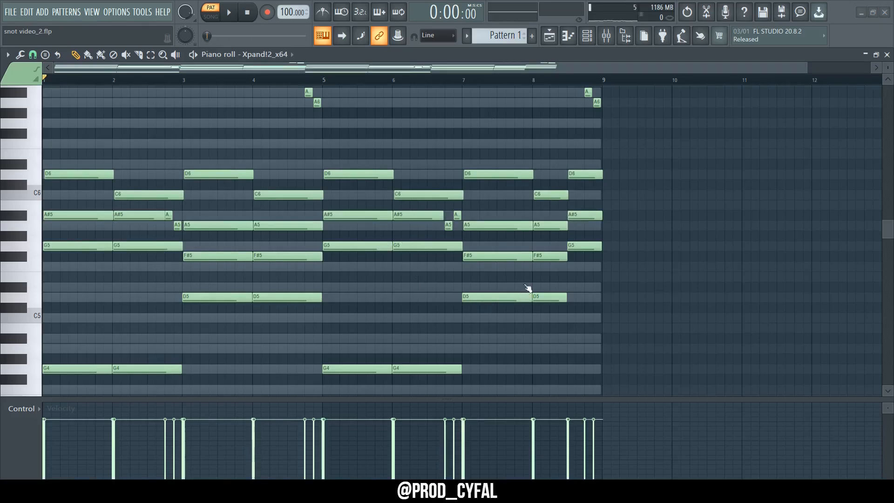
key("space")
left_click_drag(82, 143, 655, 396)
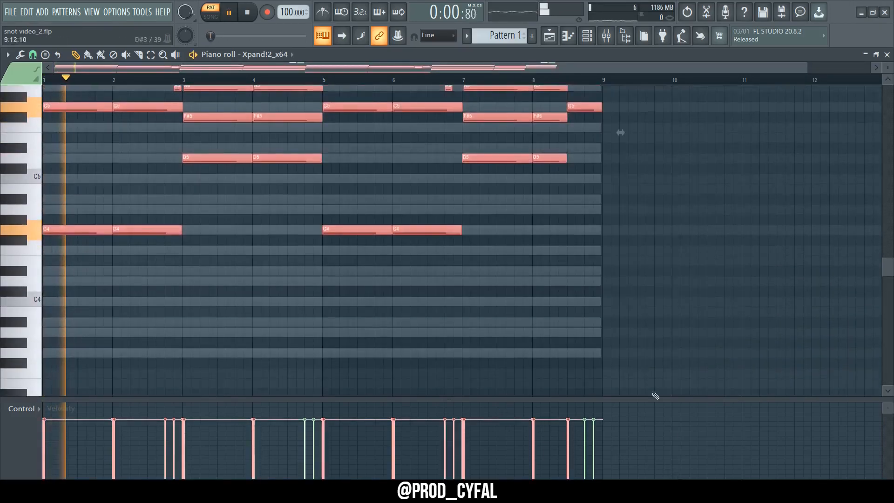
scroll(622, 224, "up", 3)
scroll(613, 197, "up", 5)
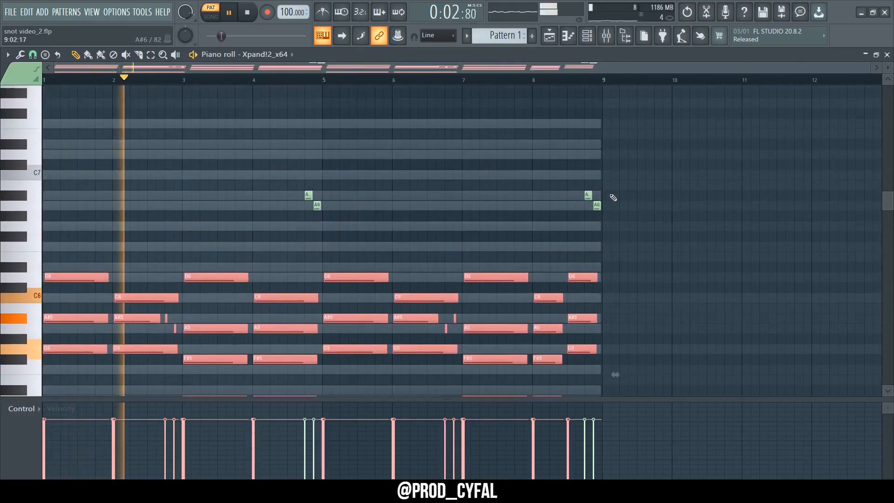
scroll(622, 215, "down", 3)
left_click(630, 225)
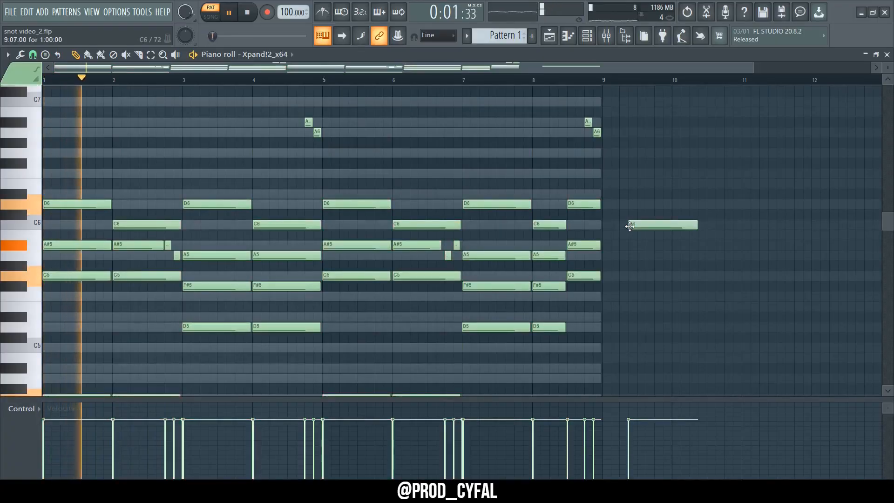
Randomize the note velocities by a small amount and delete the stray C6 note in bar 9
key("alt+r")
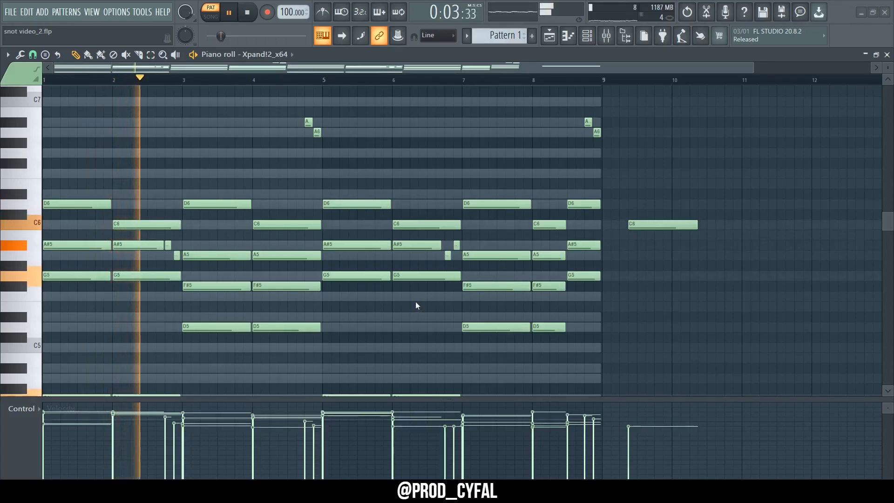
key("ctrl+z")
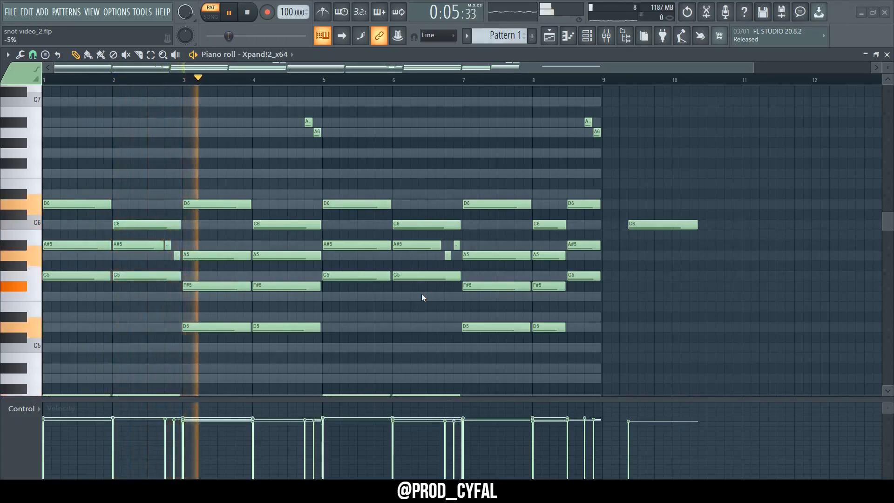
left_click_drag(745, 329, 679, 200)
key("Delete")
Copy all notes of the Xpand!2_x64 channel into the Omnisphere channel and open its piano roll
left_click_drag(699, 387, 4, 9)
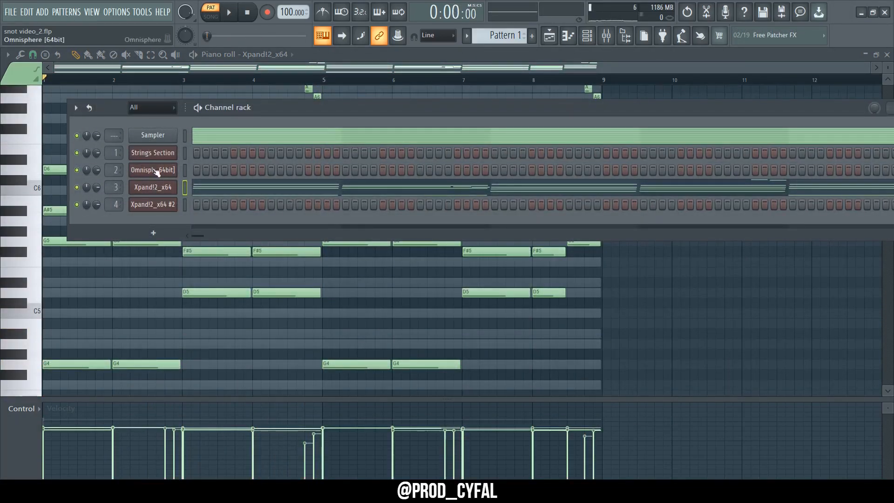
left_click(188, 169)
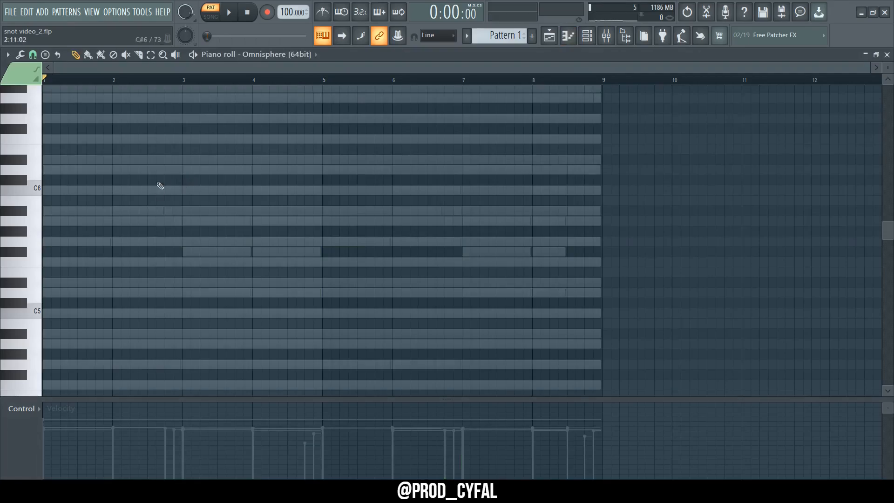
left_click(587, 35)
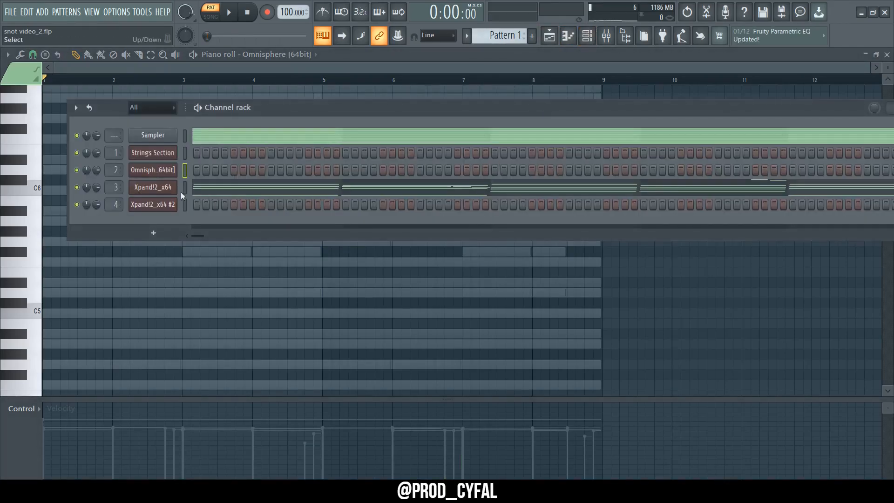
key("ctrl+v")
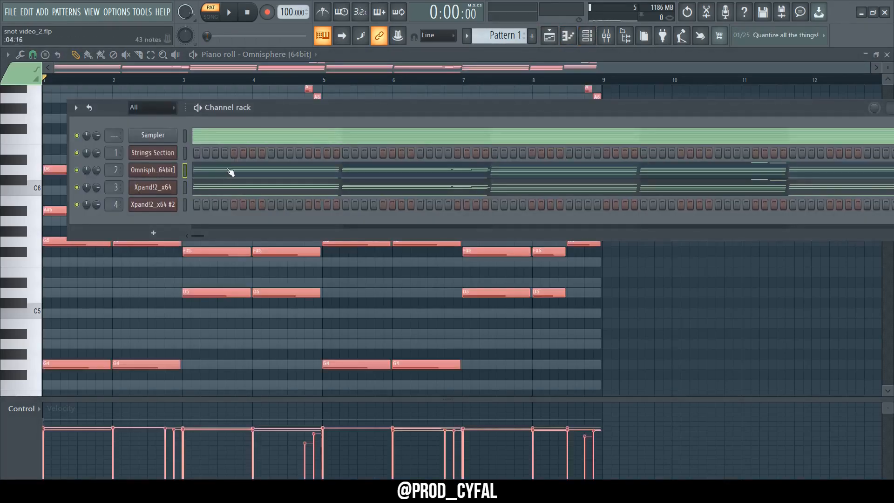
left_click(226, 168)
Delete the upper notes of each Omnisphere chord, keeping only short notes at the lowest pitch
left_click_drag(76, 265, 79, 96)
key("Delete")
left_click_drag(145, 265, 139, 110)
key("Delete")
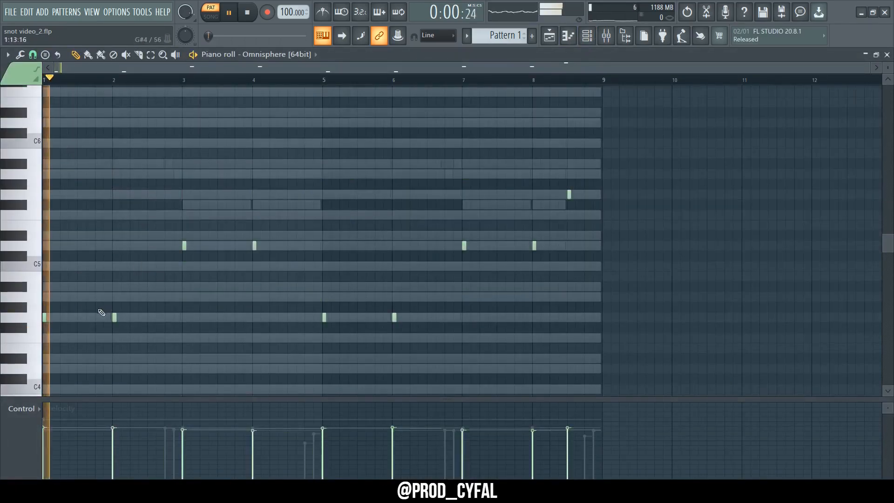
Place short G4 bass notes on every beat of bars 1 and 2
left_click(43, 318)
left_click(62, 317)
key("space")
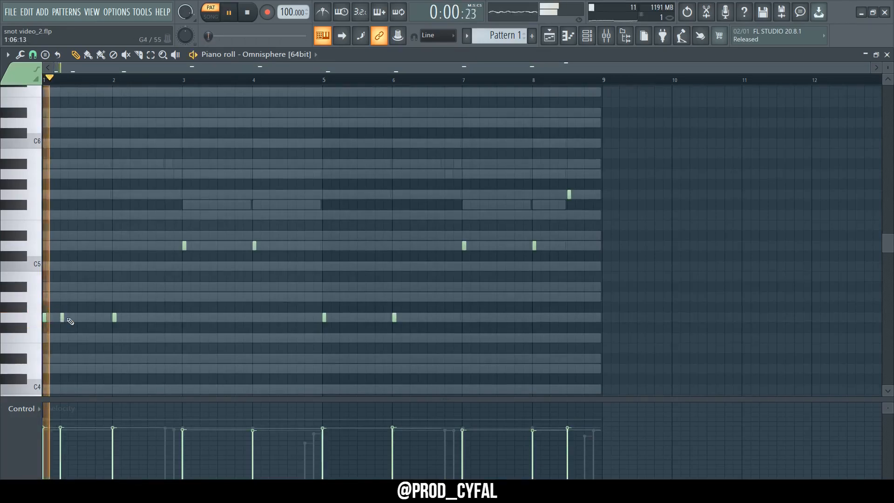
left_click(79, 317)
left_click(97, 317)
key("space")
left_click_drag(131, 312, 5, 334)
key("space")
Repeat the beat-by-beat pulse on D5 in bars 3 and 4, and copy the four bars to bars 5 to 8
left_click_drag(177, 210, 343, 266)
key("Delete")
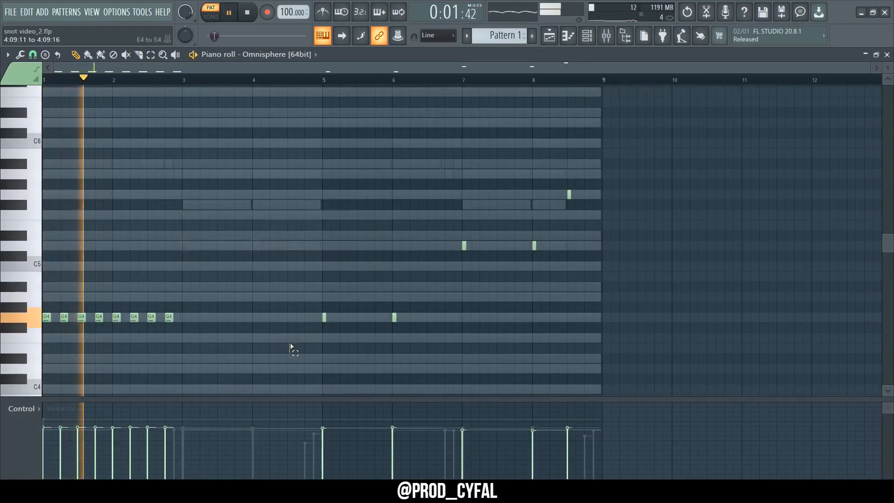
left_click_drag(280, 262, 20, 352)
mouse_move(45, 318)
left_mouse_down()
mouse_move(292, 268)
mouse_move(189, 254)
left_mouse_up()
mouse_move(200, 371)
left_mouse_down()
mouse_move(41, 304)
mouse_move(393, 318)
mouse_move(323, 318)
left_mouse_up()
Lower the last D5 note of bar 4 by one octave to D4
left_click(307, 250)
left_click(308, 250)
key("ctrl+Down")
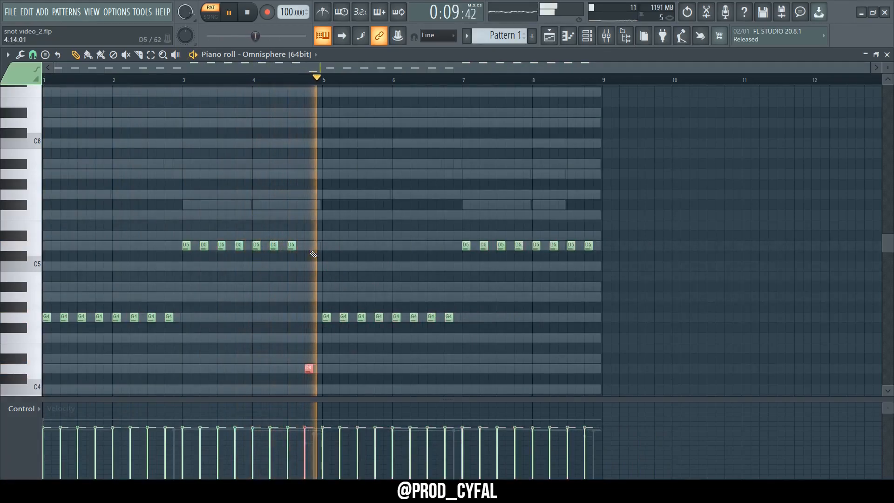
Lower the last D5 note of bar 8 by seven semitones to G4, deselect it and stop playback
left_click(588, 245)
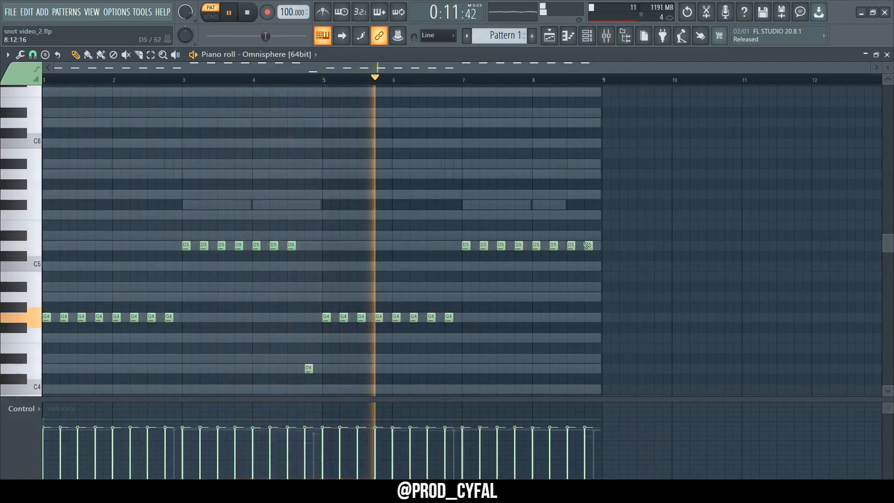
key("shift+Down")
key("shift+Down")
key("shift+Down")
key("shift+Down")
key("shift+Down")
key("shift+Down")
key("shift+Down")
key("ctrl+d")
left_click(588, 317)
key("space")
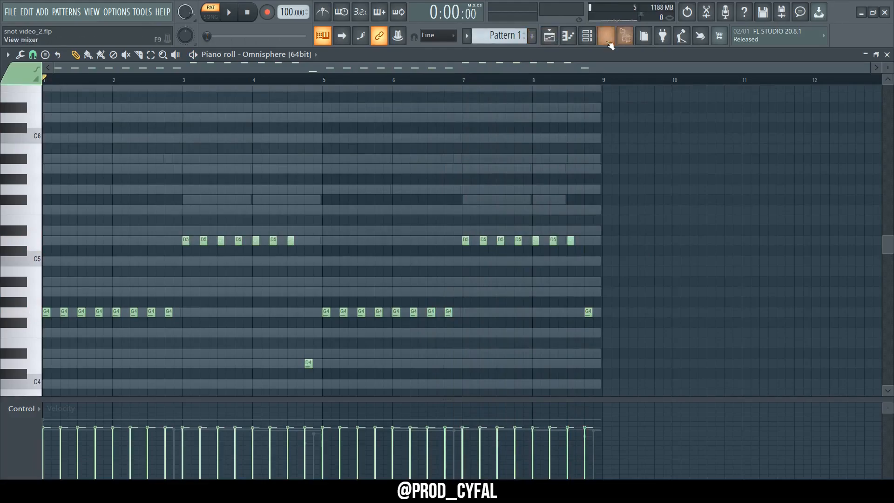
Shift the rising D6, D#6, F6, G6 run in the Strings Section three grid steps later and raise it one octave
left_click(594, 41)
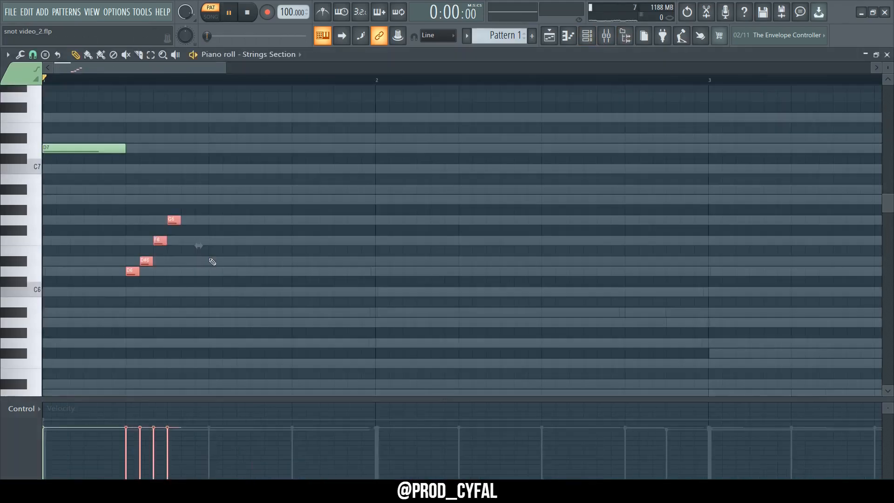
key("shift+Right")
key("shift+Right")
key("shift+Right")
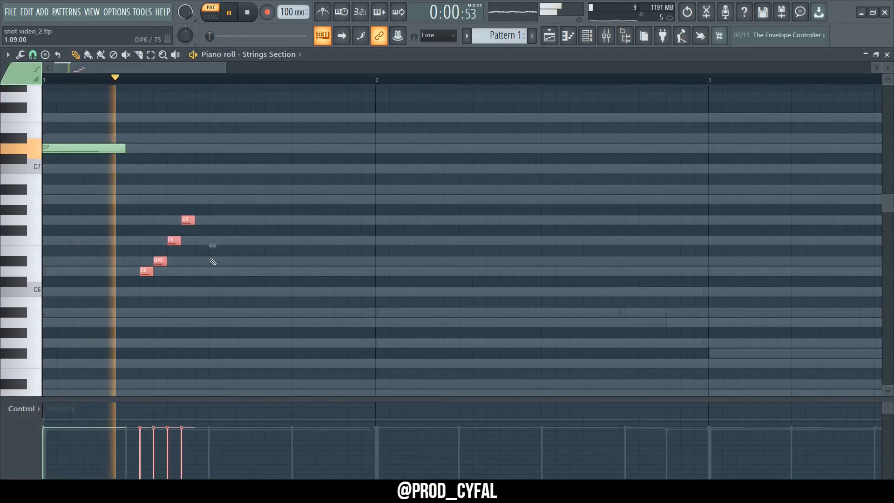
key("ctrl+Up")
scroll(213, 262, "up", 1)
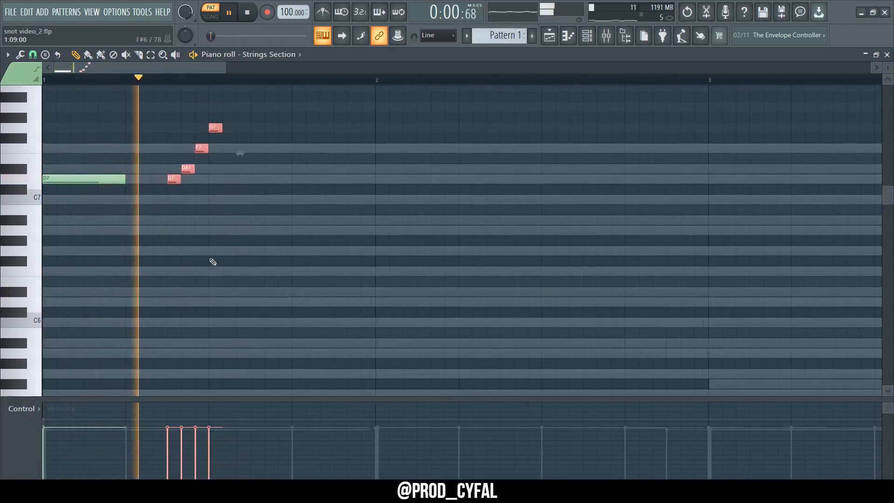
Lower the rising Strings Section run in bar 1 by one octave to start on D6, and adjust its last note, G6
key("ctrl+Down")
left_click(216, 250)
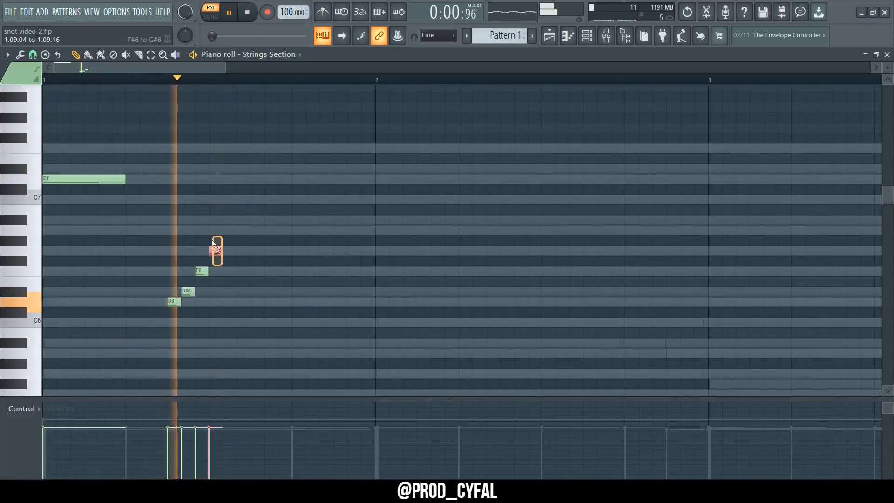
left_click_drag(221, 251, 252, 276)
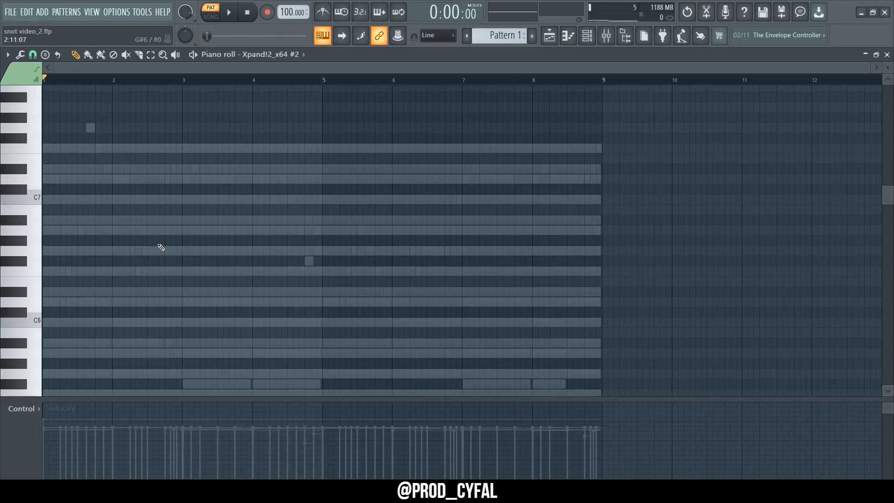
Place three equal back-to-back D7 notes in the first half of bar 2 of the second Xpand!2 part
key("space")
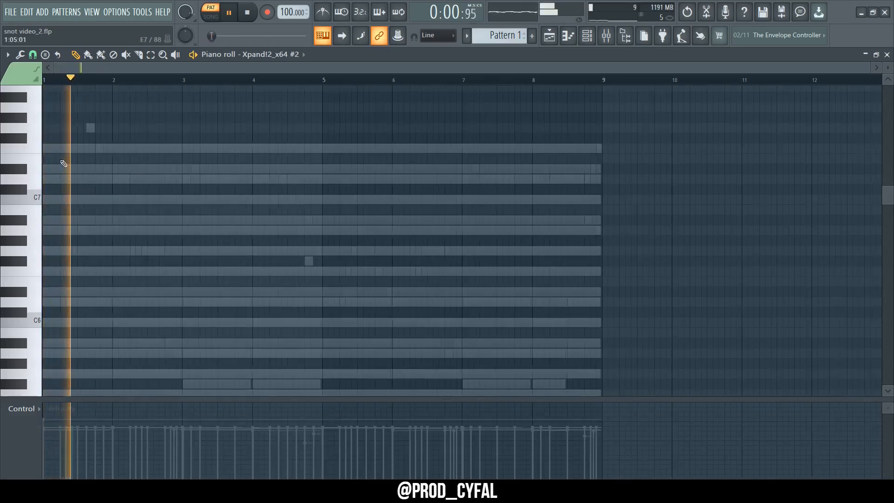
scroll(70, 166, "up", 2)
left_click(134, 178)
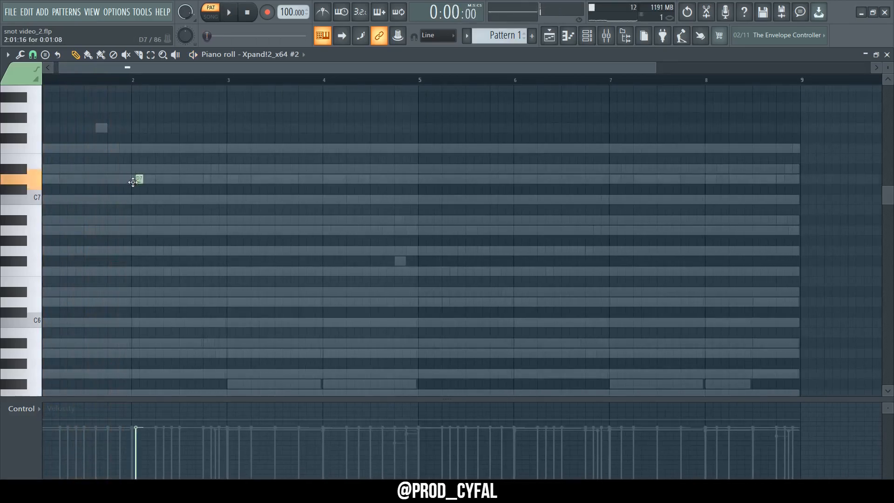
scroll(125, 186, "up", 2)
left_click_drag(156, 180, 176, 180)
left_click(177, 180)
left_click(212, 180)
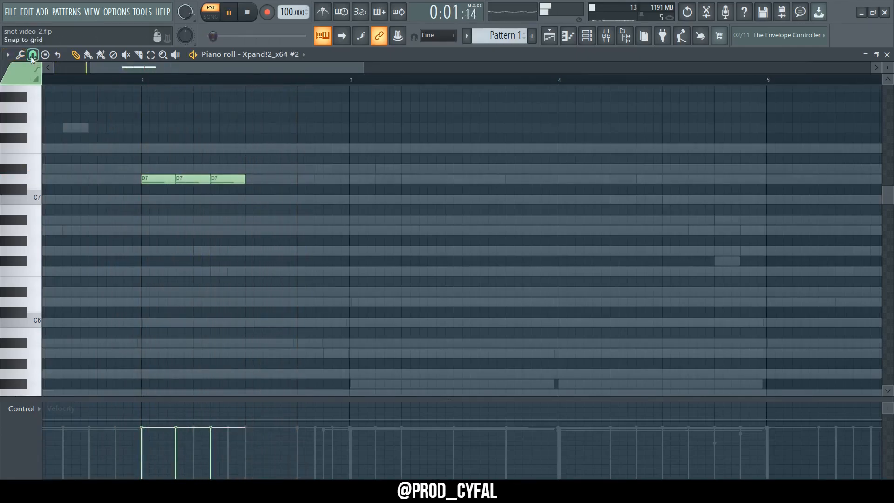
Replace the second and third D7 notes so the group follows a 3-3-2 step rhythm, and select all notes
left_click_drag(180, 165, 227, 180)
key("Delete")
left_click(182, 179)
left_click(227, 180)
key("space")
key("ctrl+a")
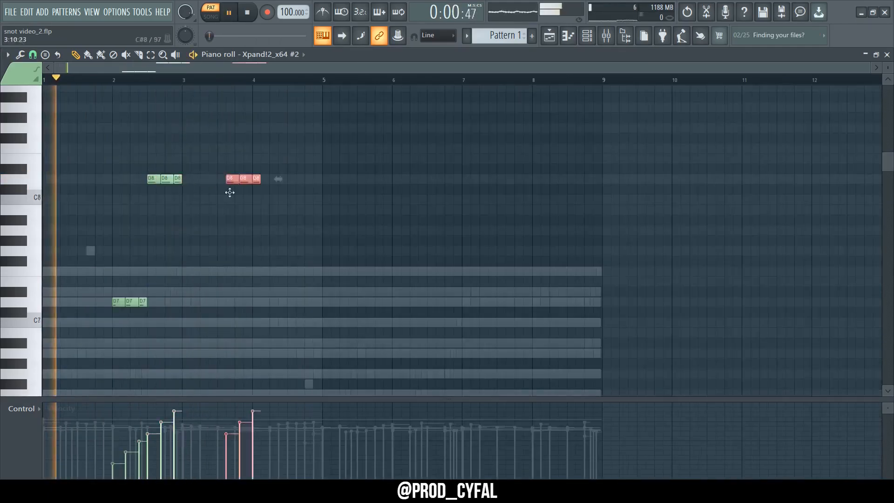
Move the copied three-note D8 group to the start of bar 4 on C8, and duplicate it directly behind, two semitones lower on A#7
left_click_drag(229, 192, 253, 207)
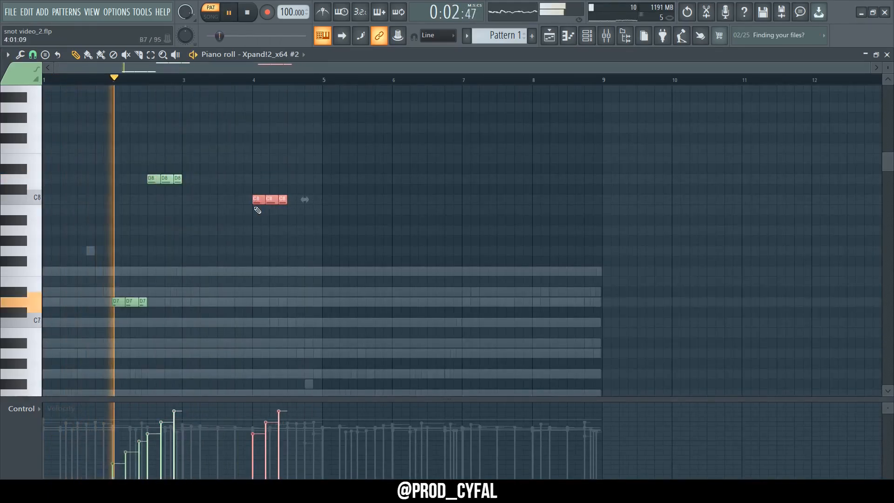
key("ctrl+b")
key("shift+Down")
key("shift+Down")
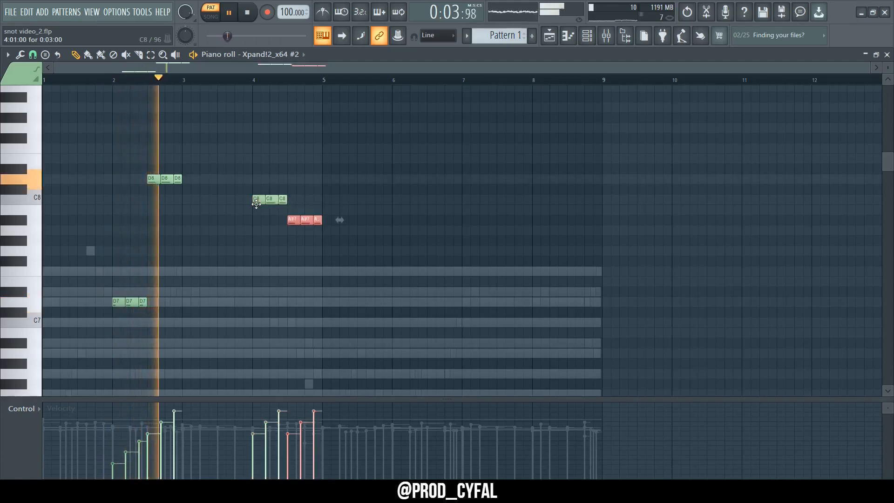
Lower the last A#7 note of bar 4 by one semitone to A7 and deselect the notes
left_click(316, 221)
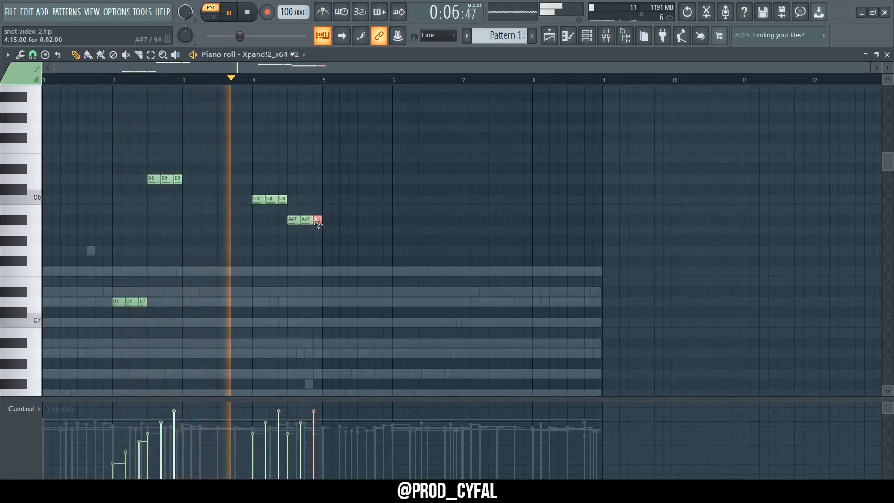
left_click(306, 219, "shift")
mouse_move(306, 220)
left_mouse_down()
mouse_move(303, 230)
mouse_move(302, 220)
left_mouse_up()
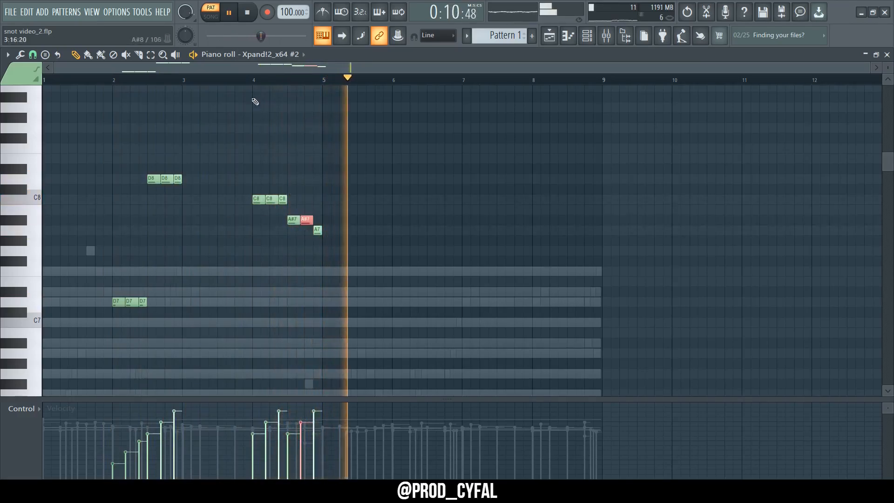
left_click(327, 138)
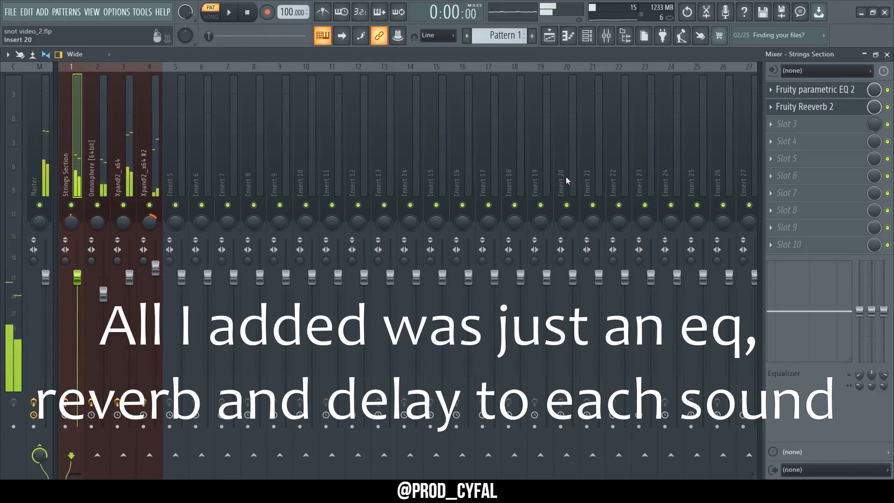
Place eight Slap Snare hits during playback, on step 5 and every eight steps after it up to step 61
key("space")
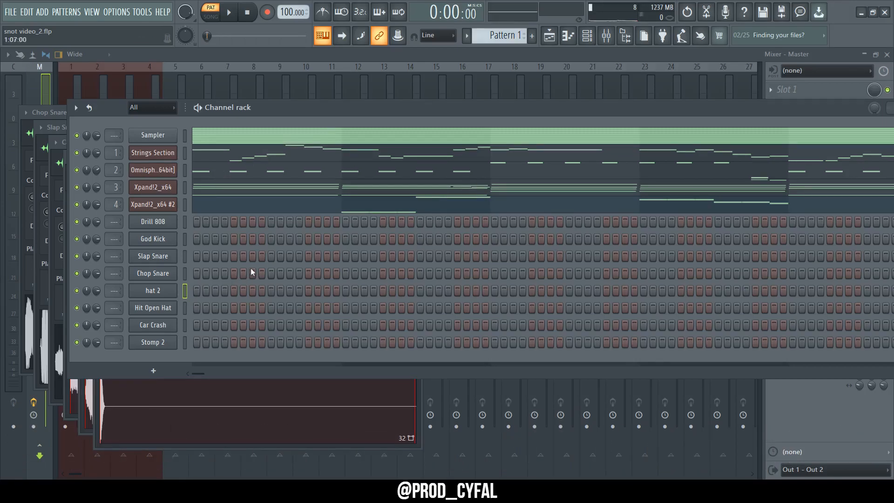
key("space")
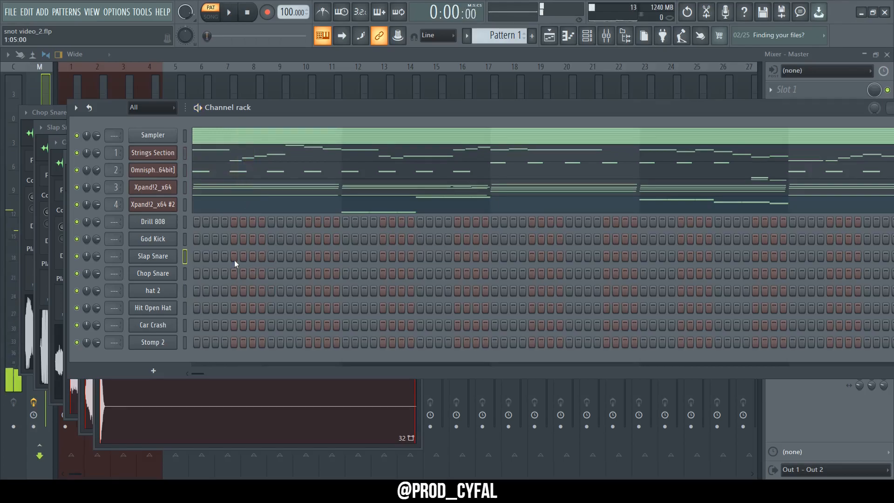
left_click(234, 256)
left_click(309, 256)
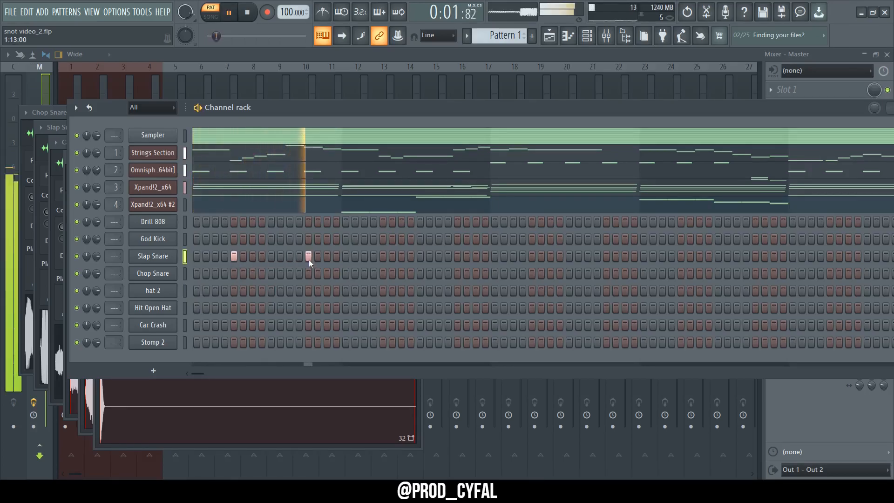
left_click(383, 256)
left_click(456, 257)
left_click(531, 256)
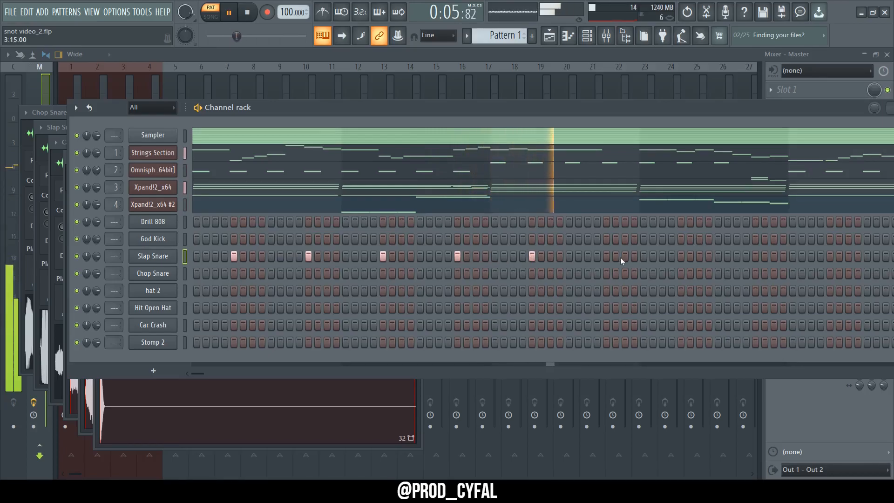
left_click(607, 256)
left_click(680, 257)
left_click(755, 256)
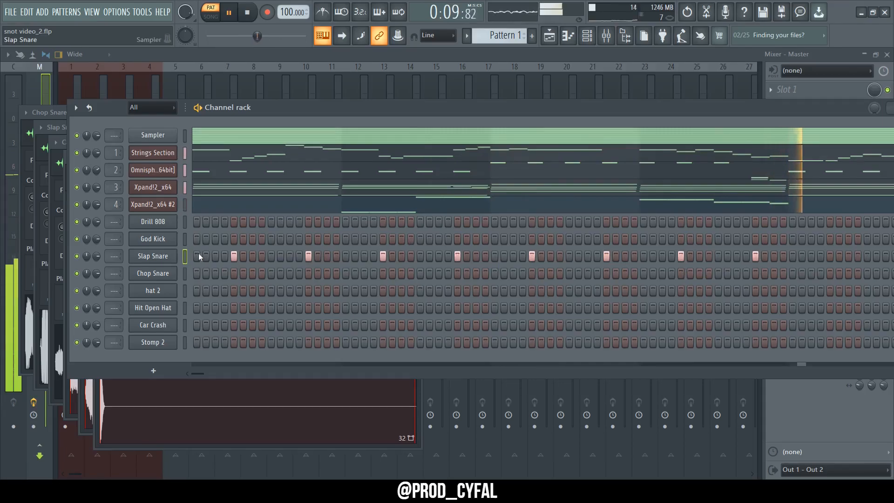
Duplicate the Slap Snare hits of bars 1 to 4 into bars 5 to 8 and deselect them
key("F7")
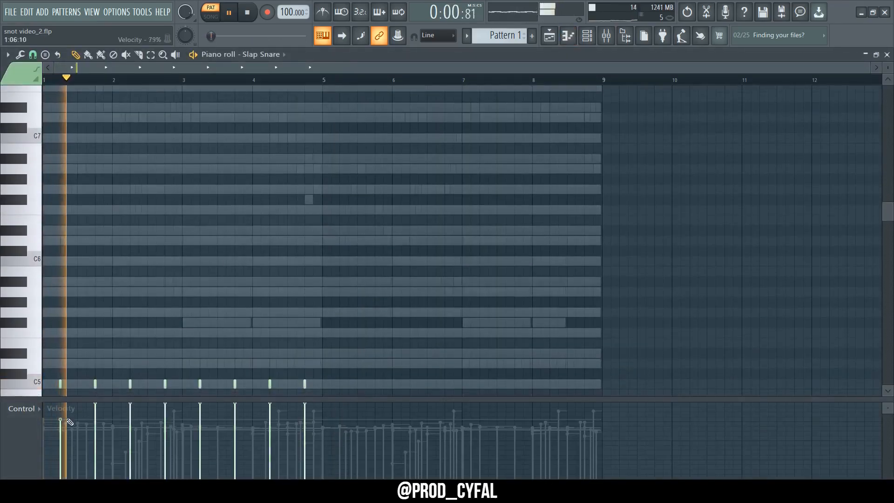
scroll(372, 254, "down", 3)
key("ctrl+a")
key("ctrl+b")
key("ctrl+d")
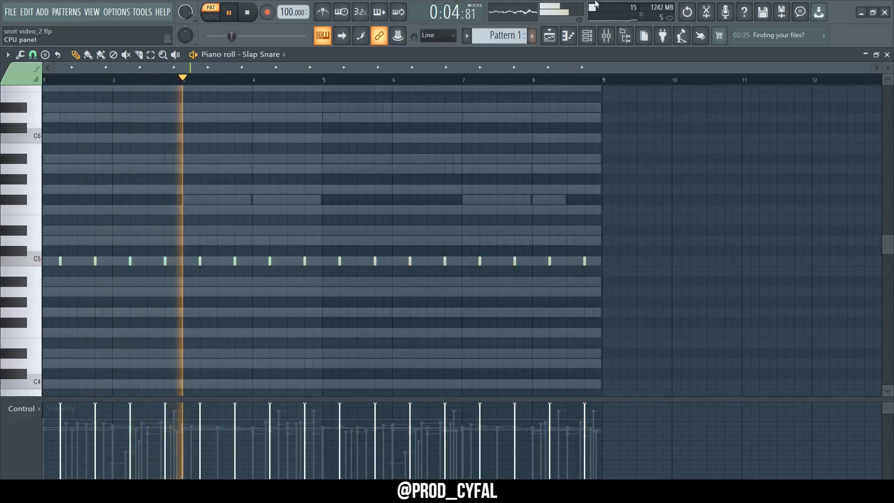
Check the Chop Snare sample's settings, return to the channel rack and stop playback
left_click(588, 36)
left_click(149, 273)
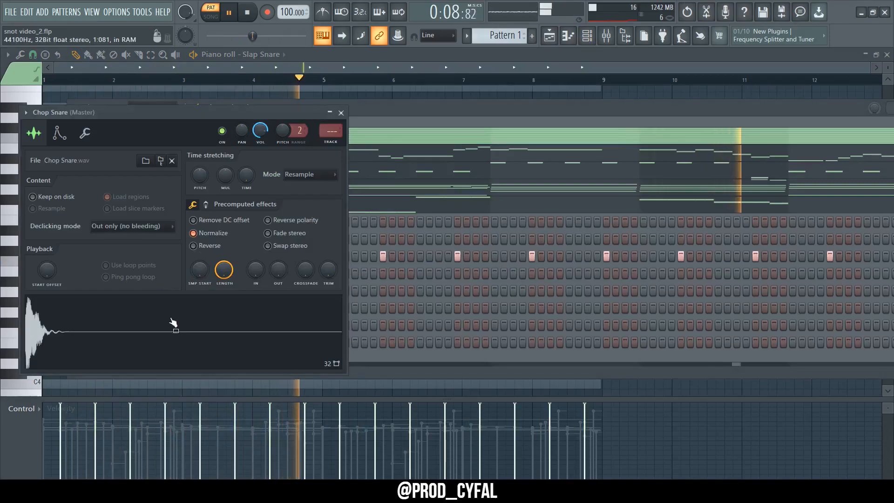
key("F6")
key("space")
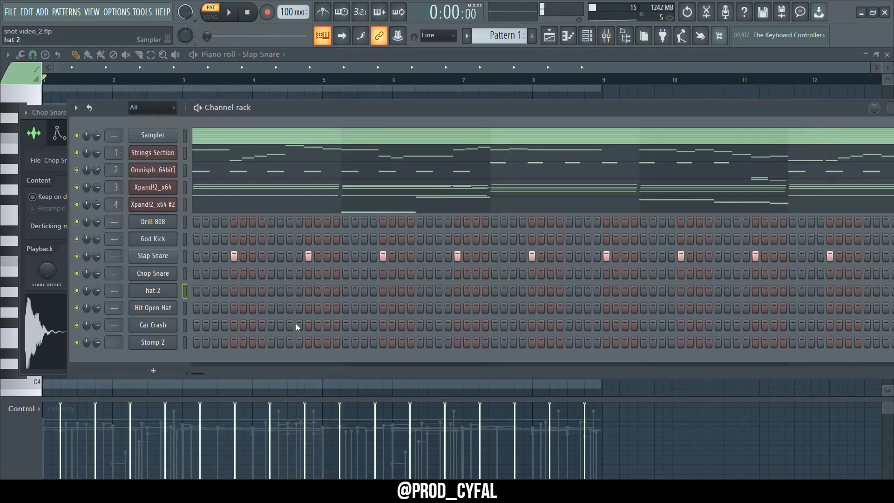
Fill the hat 2 channel on every second step and add an extra hit on step 16, checking it in playback
key("space")
left_click(153, 290)
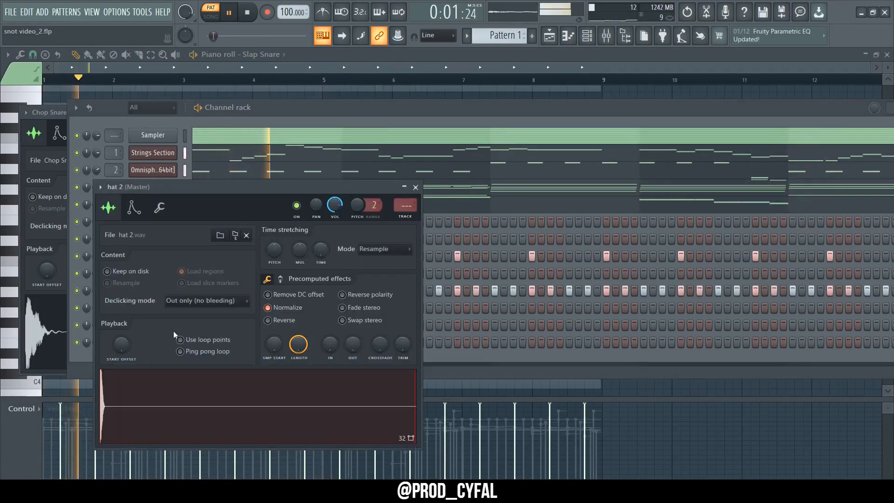
key("Escape")
key("ctrl+z")
key("space")
key("space")
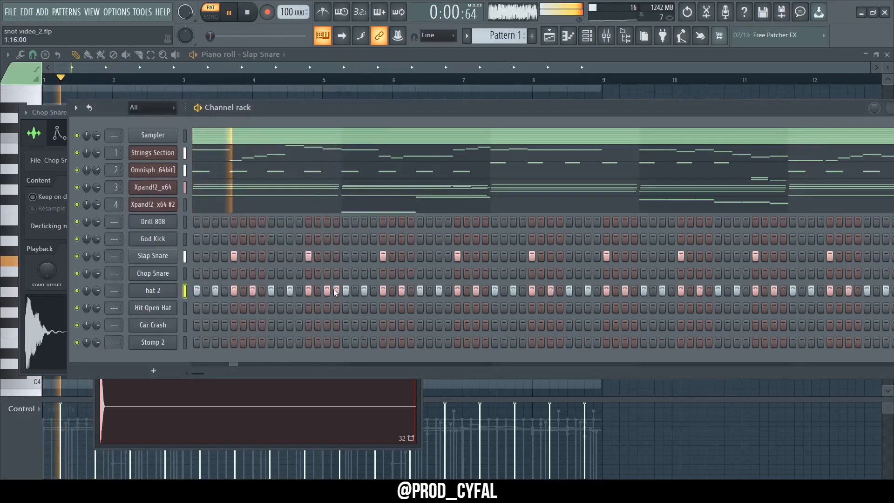
key("space")
key("space")
left_click(153, 291)
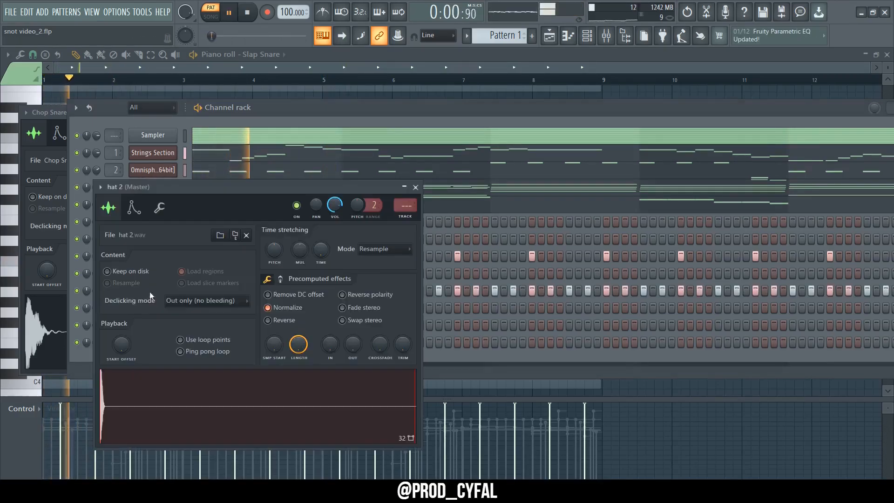
key("Escape")
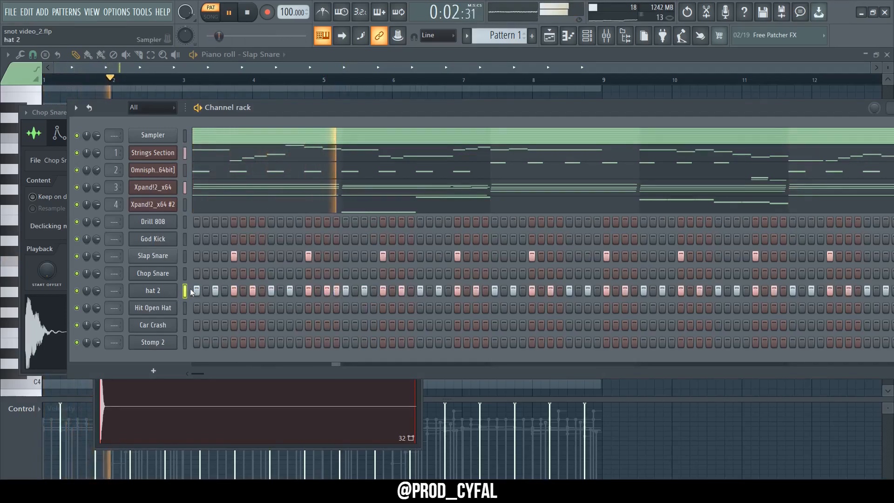
Add extra hits and rolls on D#5 and G4 to the hat 2 part, and copy its opening four bars to bars 5 to 8
key("F7")
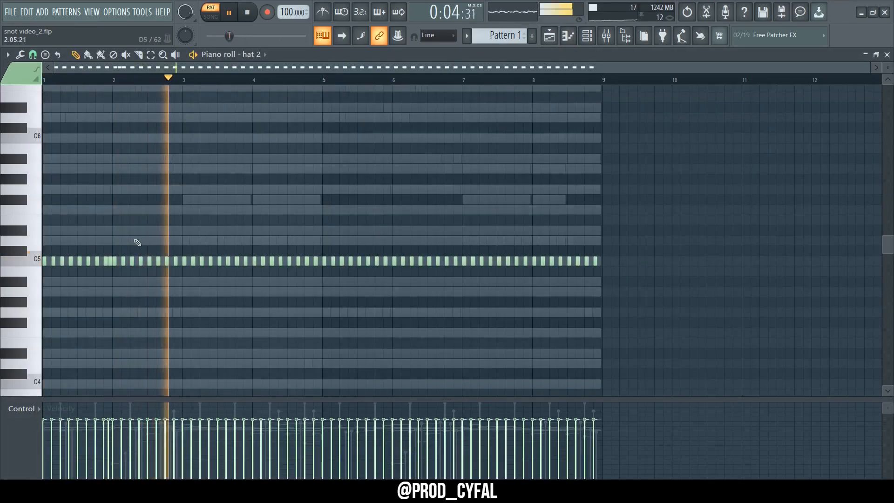
scroll(190, 256, "up", 3, "ctrl")
left_click(341, 260)
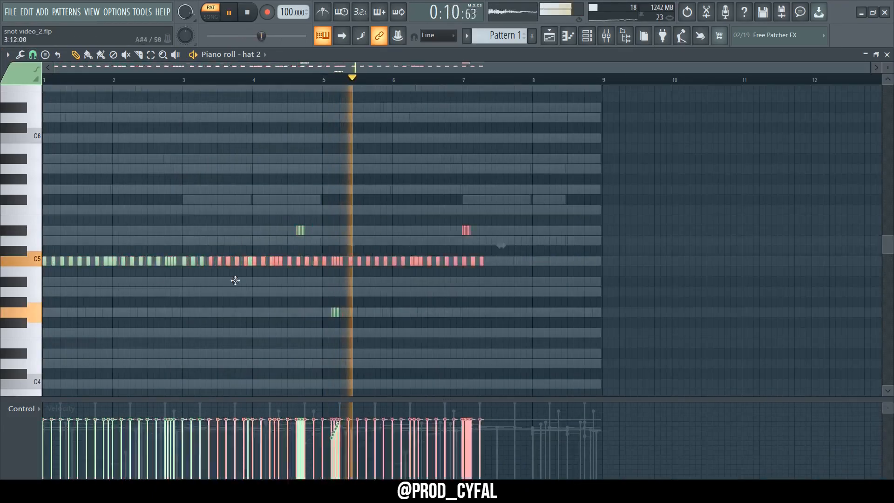
left_click_drag(235, 280, 330, 293)
left_click(357, 292)
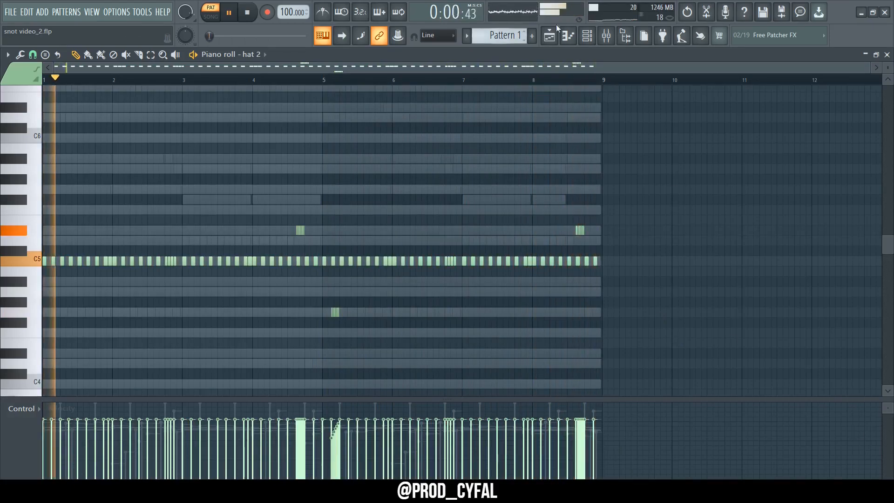
Stop playback and start the God Kick part with C5 notes at the start of bar 1 and on its third step
key("F6")
key("space")
key("F6")
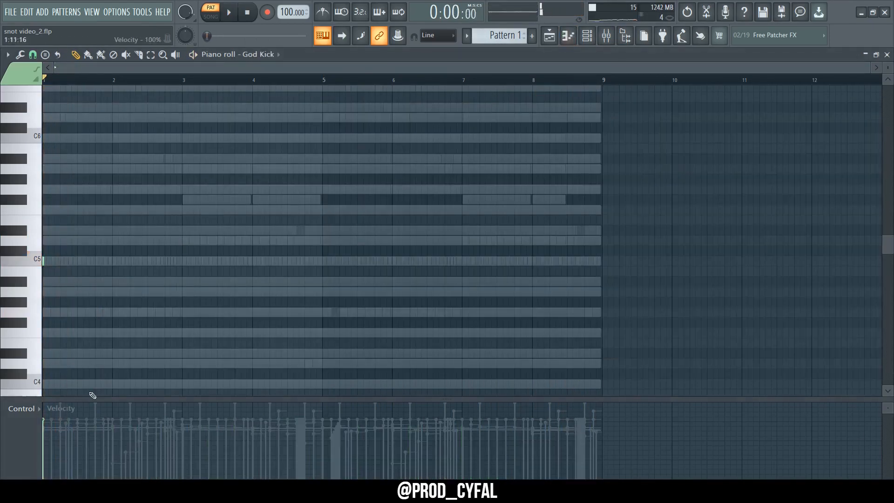
scroll(52, 261, "up", 4, "ctrl")
left_click(47, 261)
left_click_drag(54, 260, 59, 261)
left_click(73, 262)
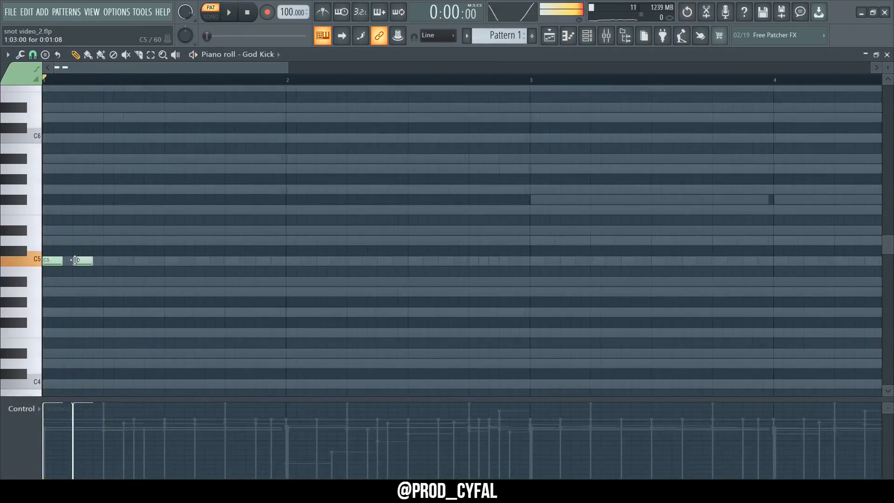
key("space")
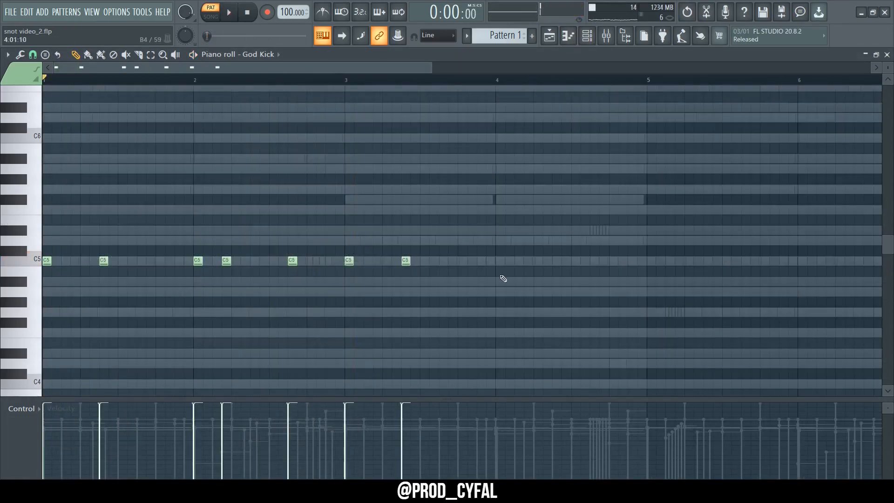
Add four C5 God Kick notes in bar 4, on steps 1, 4, 7 and 11, and play the pattern
left_click(499, 260)
left_click(527, 261)
left_click(556, 262)
left_click(594, 261)
key("space")
scroll(556, 289, "down", 2)
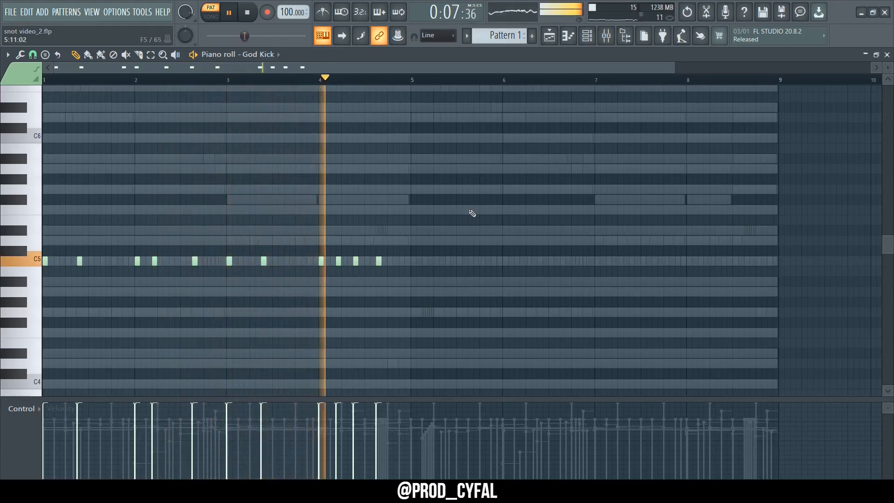
Copy the God Kick notes of bars 1 to 4 to start at bar 5, deselect them and return to the channel rack
left_click_drag(470, 209, 1, 300)
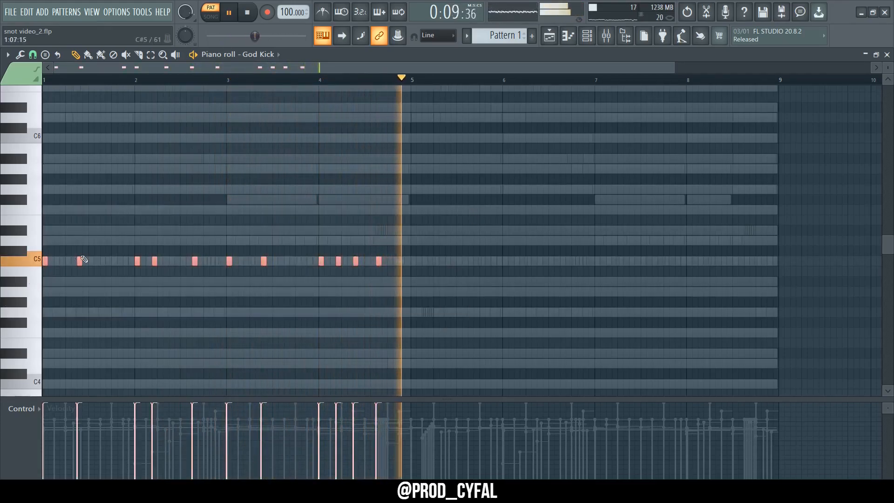
key("space")
key("ctrl+b")
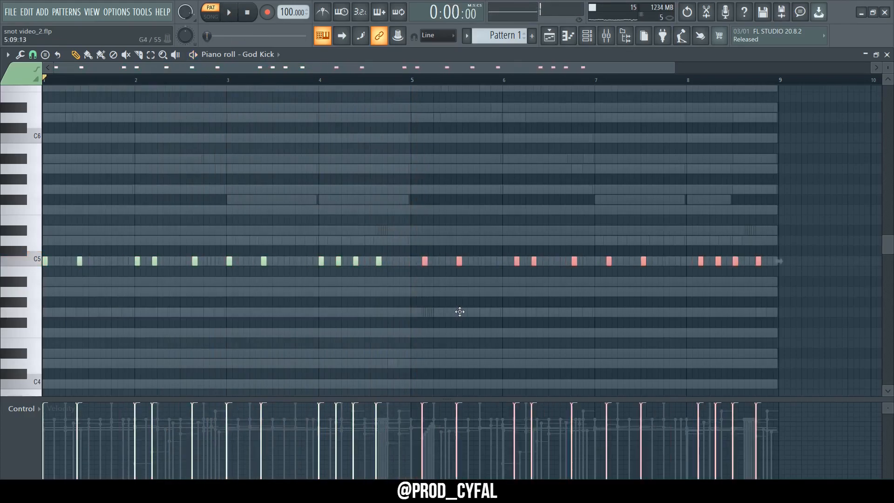
key("ctrl+d")
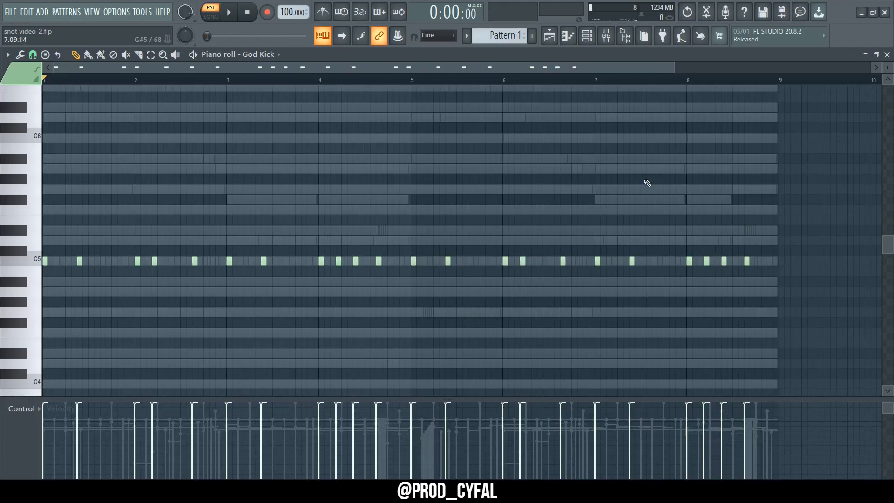
key("F6")
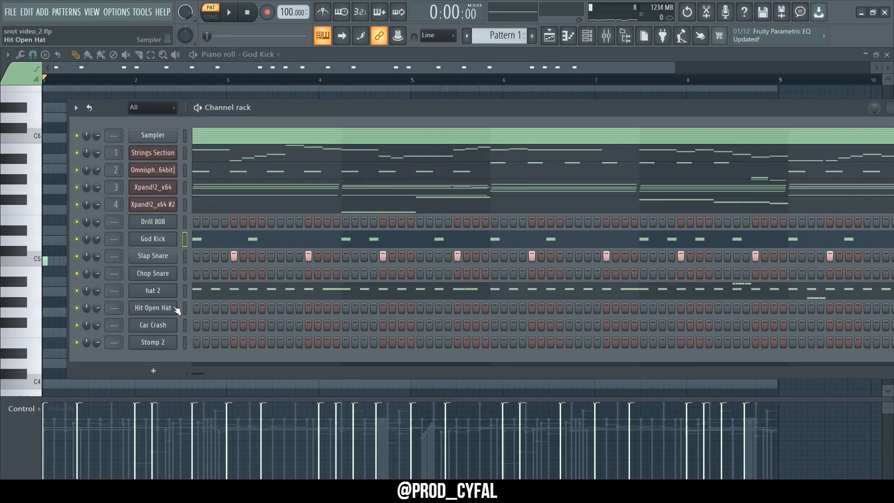
Add a Car Crash hit on the first step and start the Stomp 2 part with a C5 note at bar 1
left_click(148, 327)
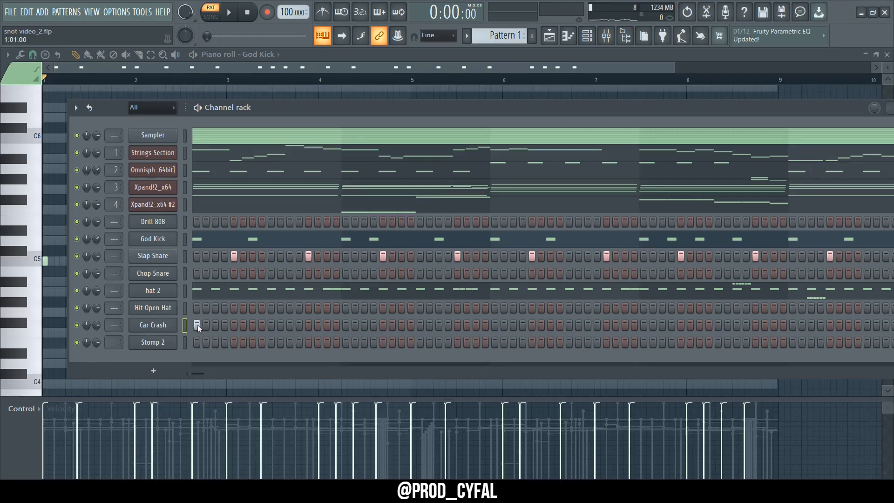
key("Down")
key("F6")
left_click(45, 260)
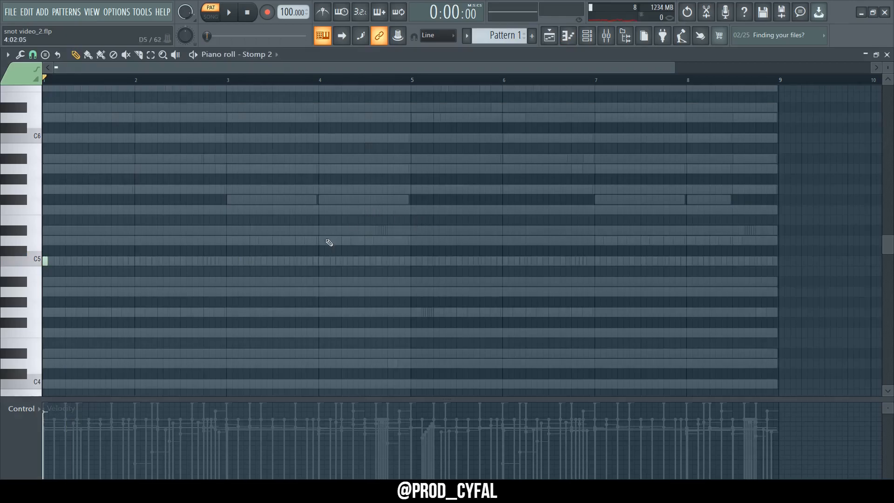
Play the pattern and add a C5 Stomp 2 note at the start of bar 3
scroll(6, 200, "up", 5)
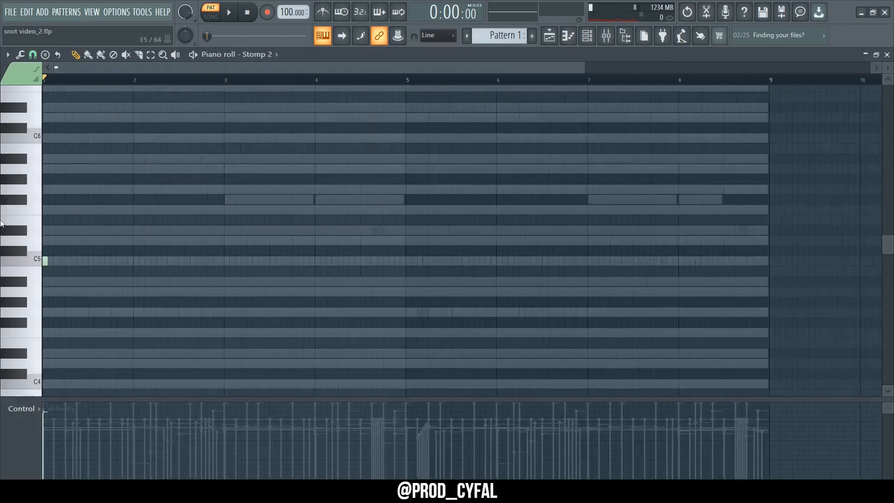
scroll(261, 267, "down", 3)
key("space")
scroll(55, 258, "up", 3)
scroll(280, 261, "down", 2)
left_click(555, 261)
left_click_drag(557, 343, 489, 333)
scroll(356, 295, "down", 1)
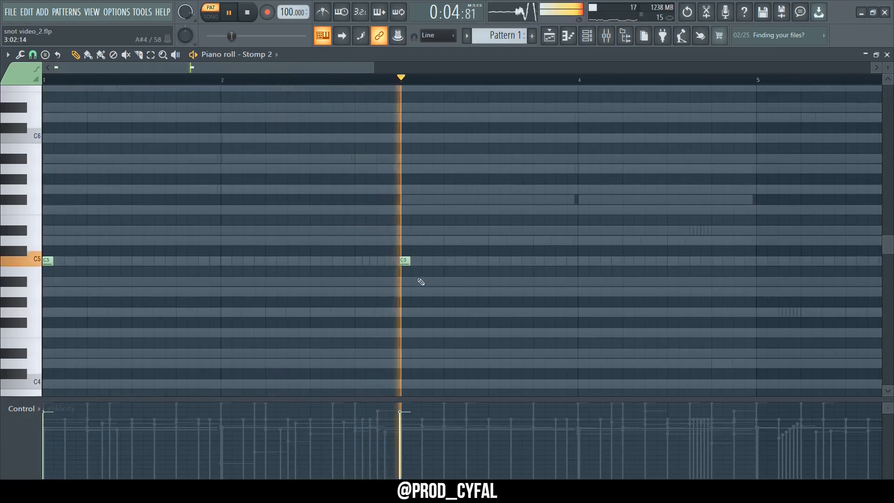
Add C5 Stomp 2 notes on steps 1 and 4 of bar 4
scroll(308, 285, "right", 2)
left_click(561, 264)
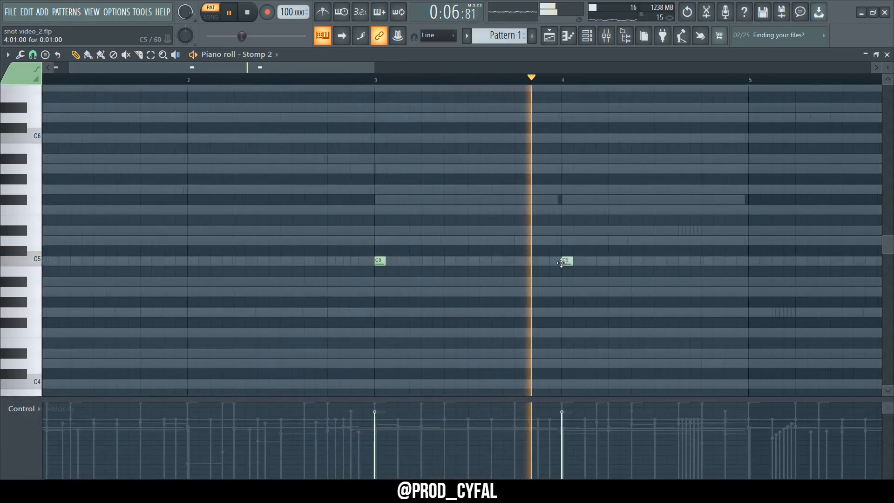
left_click(600, 262)
scroll(503, 292, "down", 2)
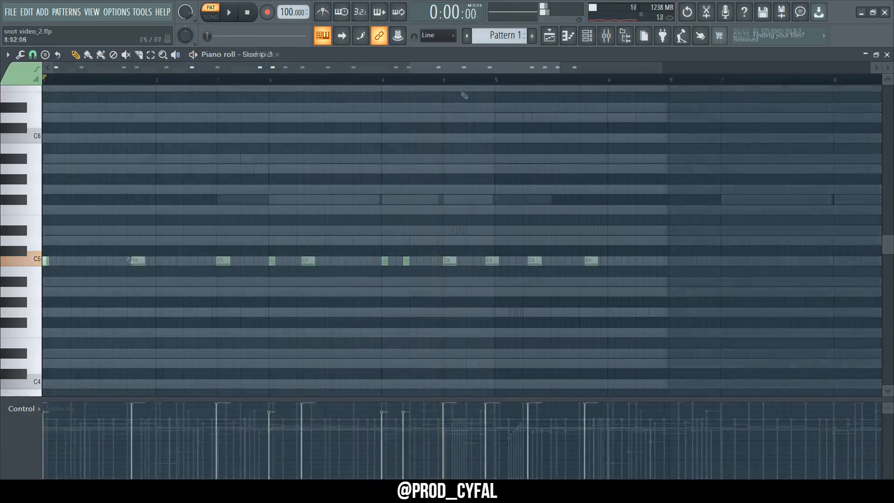
Play the God Kick part from bar 8 and add C5 notes on steps 13 and 15 of that bar
left_click(446, 80)
left_click(612, 261)
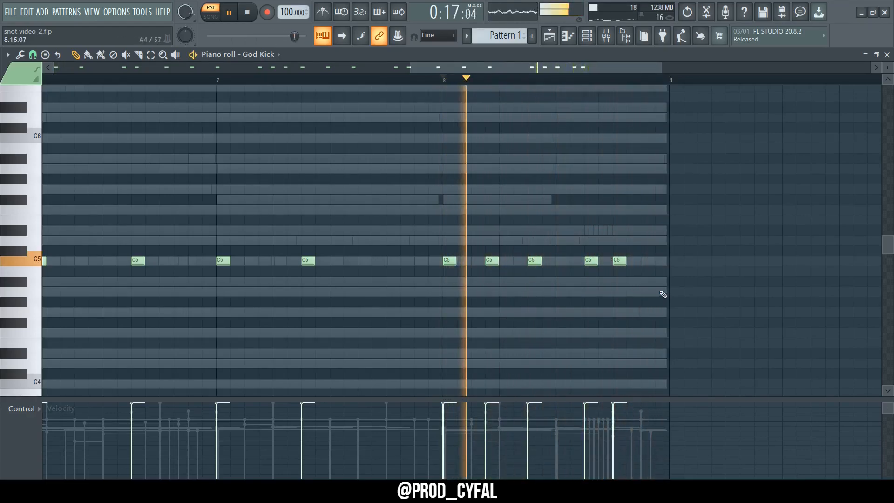
left_click(646, 261)
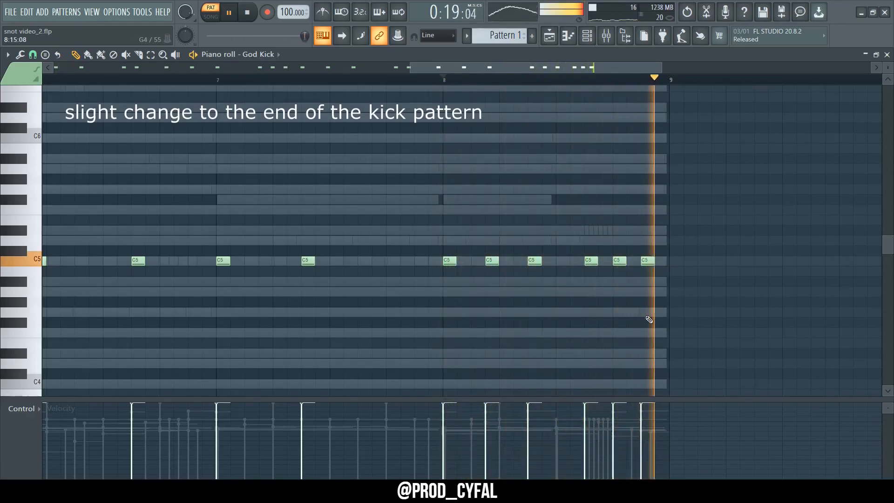
scroll(649, 319, "down", 5)
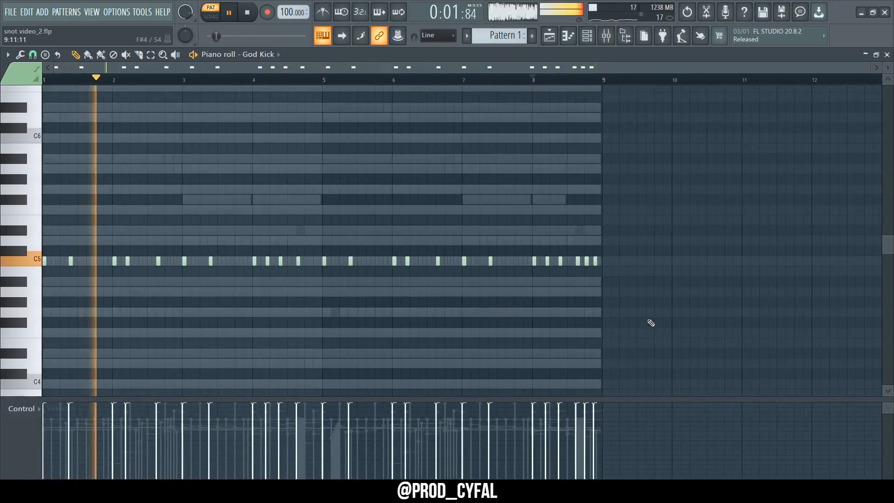
Program Chop Snare with C5 hits on steps 10 and 13 of bars 1 to 3, step 16 of bar 2 and steps 13 to 15 of bar 4
left_click(588, 38)
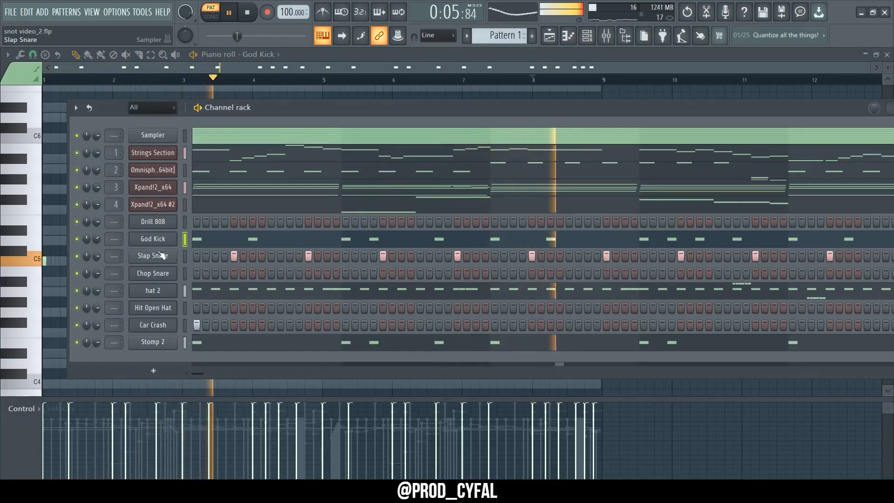
left_click(143, 272)
scroll(499, 296, "up", 3)
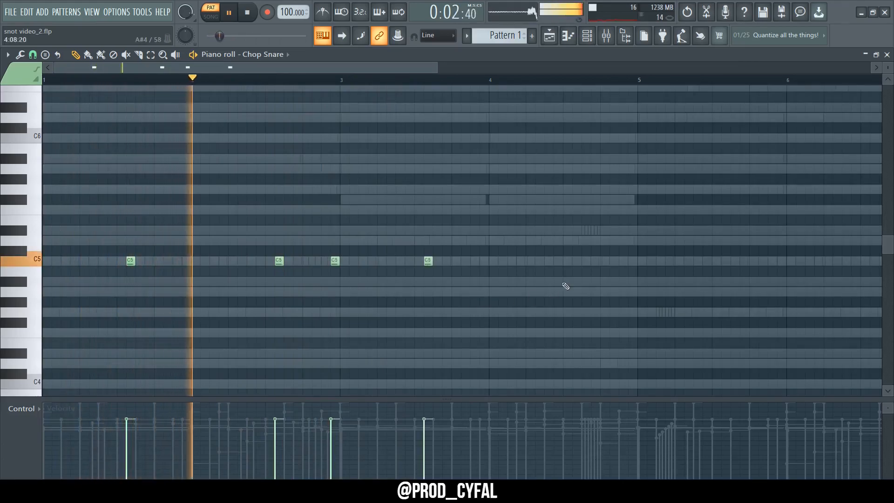
left_click(307, 261)
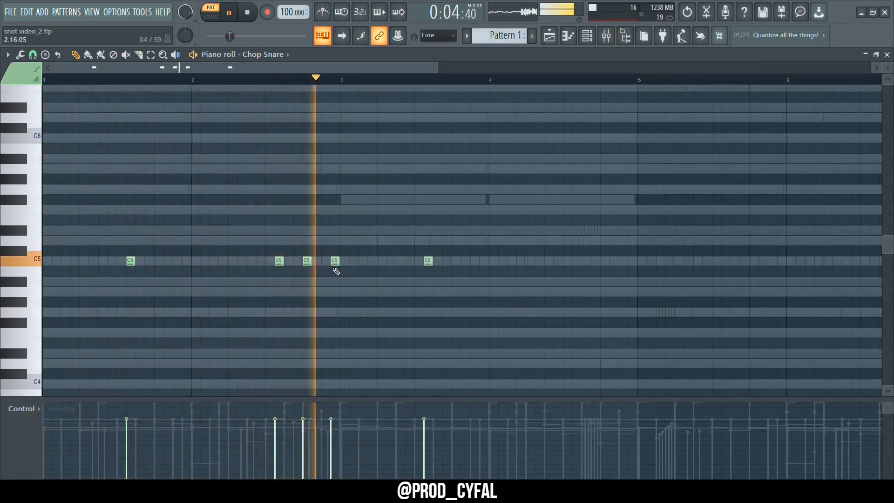
left_click(456, 260)
left_click(158, 261)
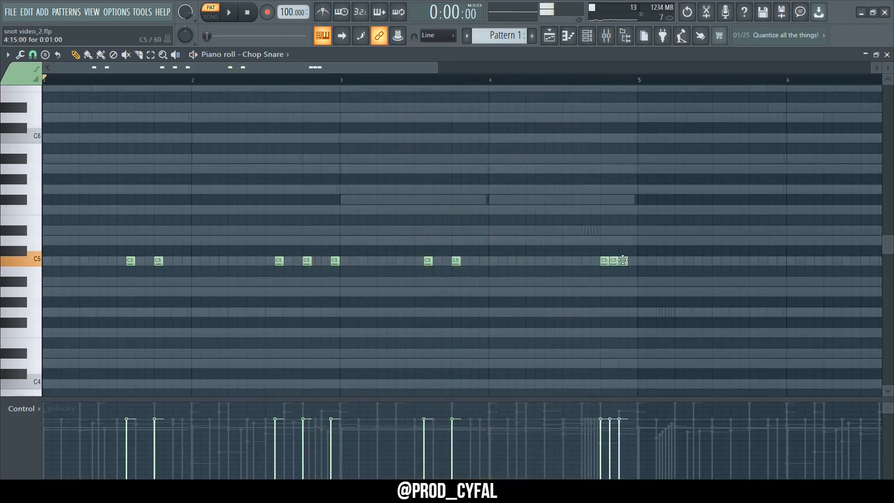
Fade the velocities of the three-hit Chop Snare roll in bar 4 downward, and copy bars 1 to 4 to start at bar 5
left_click_drag(609, 423, 636, 457)
scroll(475, 292, "down", 3)
left_click_drag(460, 276, 44, 260)
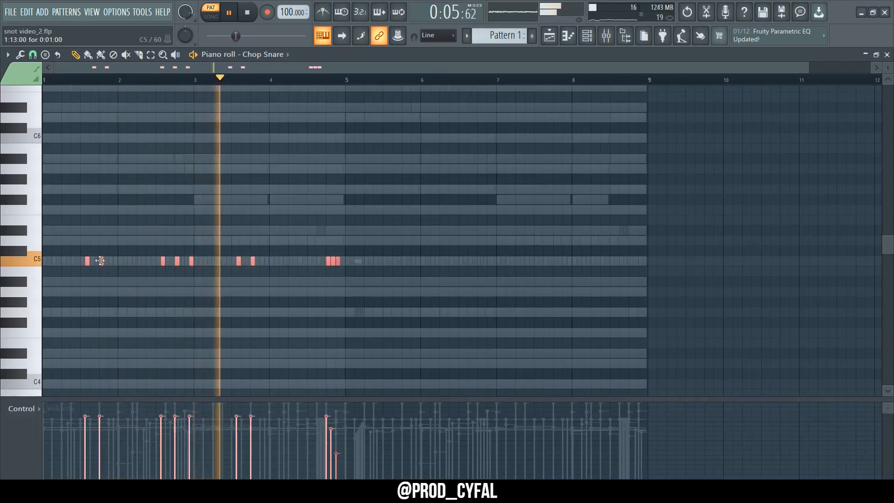
left_click_drag(101, 260, 397, 314)
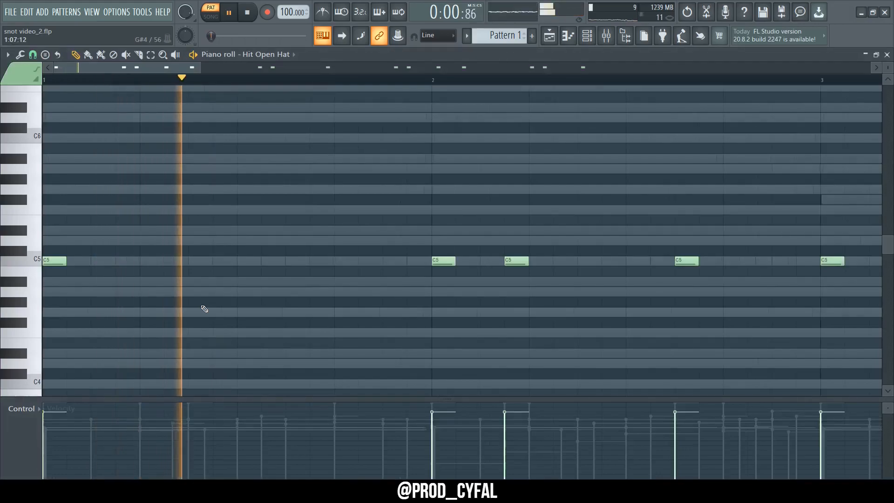
Transpose all the Hit Open Hat notes down to A#4
scroll(186, 333, "down", 5)
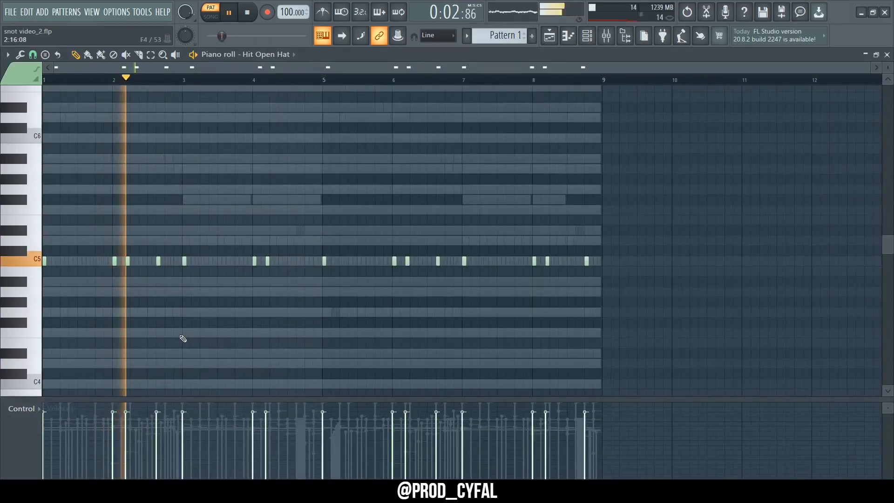
key("Down")
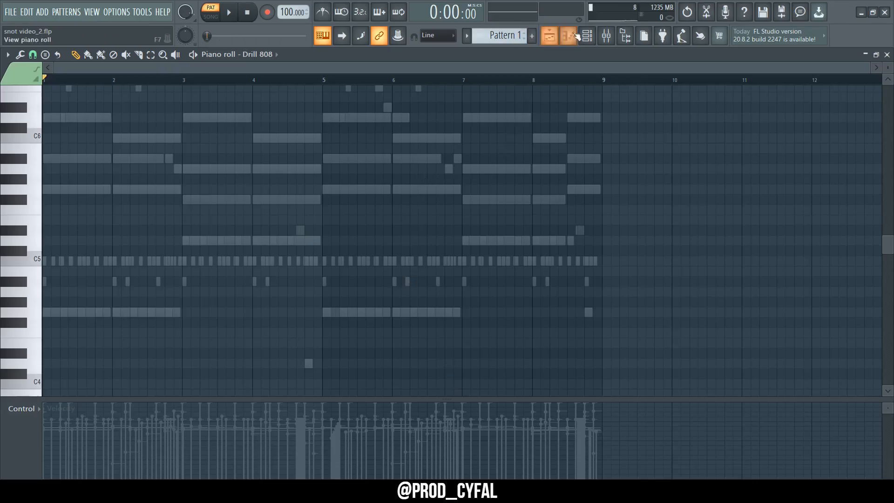
Copy the Omnisphere notes into Drill 808, reducing them to long G5 notes at bars 1 and 5 and D5 notes at bars 3 and 7
left_click(599, 35)
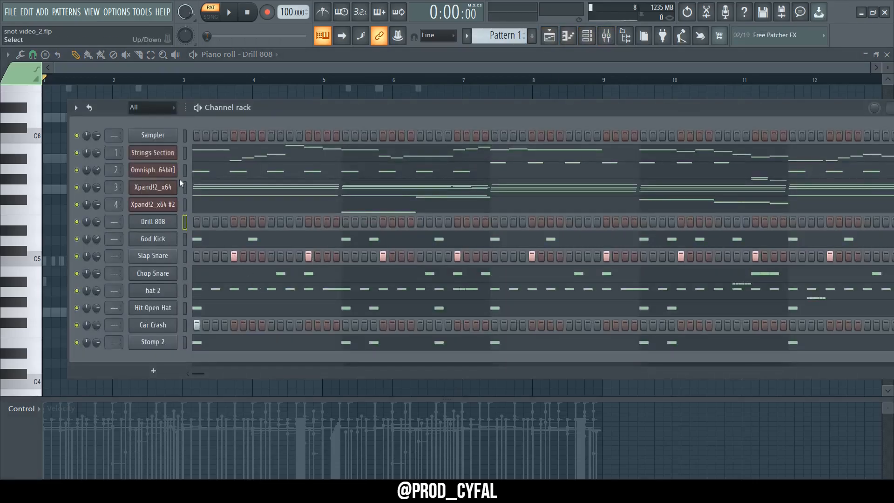
left_click(185, 223)
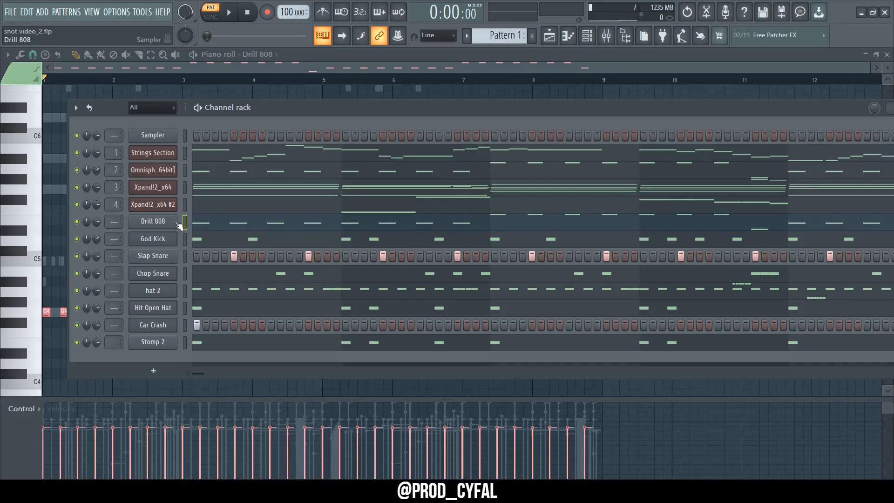
left_click(178, 223)
left_click(124, 223)
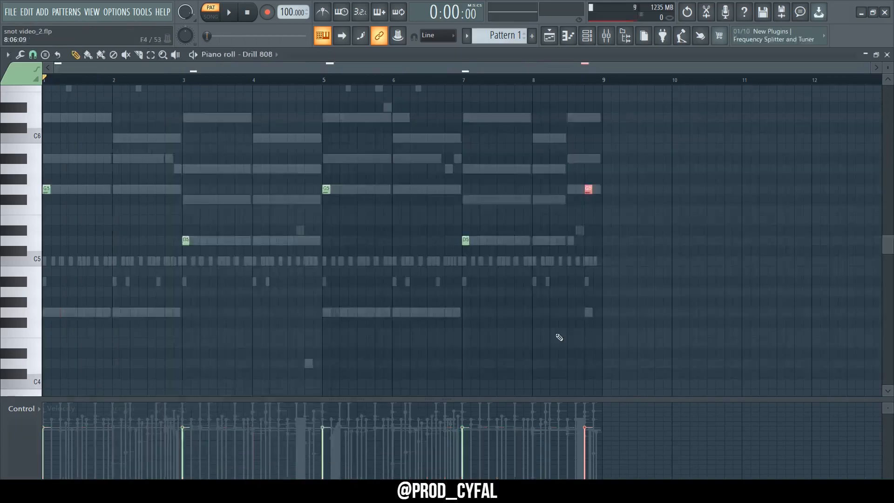
key("space")
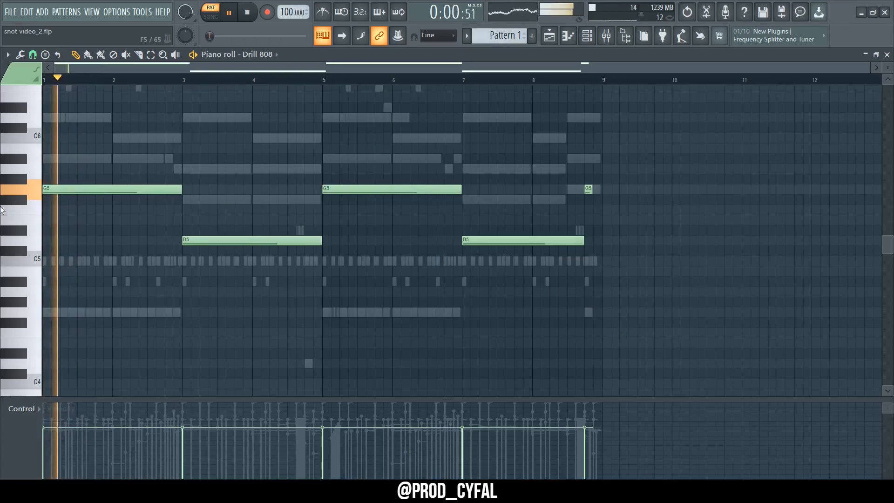
Rework Drill 808 bars 1 and 2 with G5 on bar 1 steps 1 and 7, then G5, A#5 and C5 on bar 2 steps 1, 4 and 11
scroll(279, 210, "up", 3, "ctrl")
key("space")
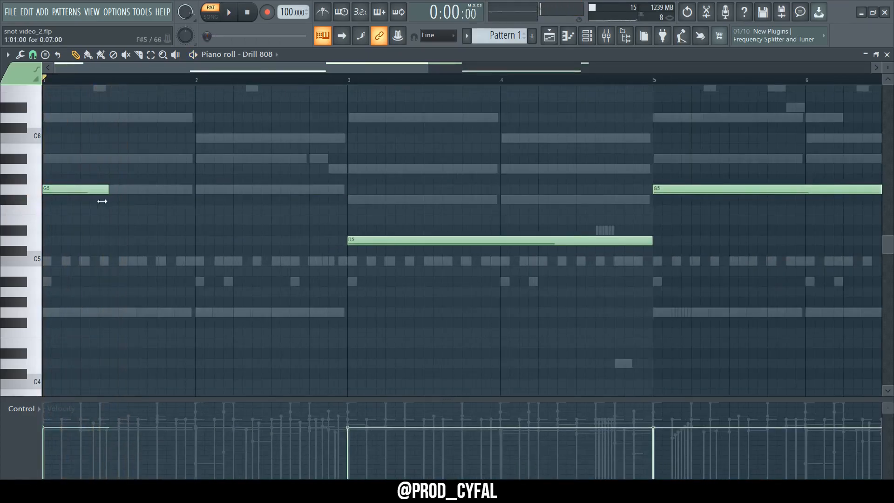
key("space")
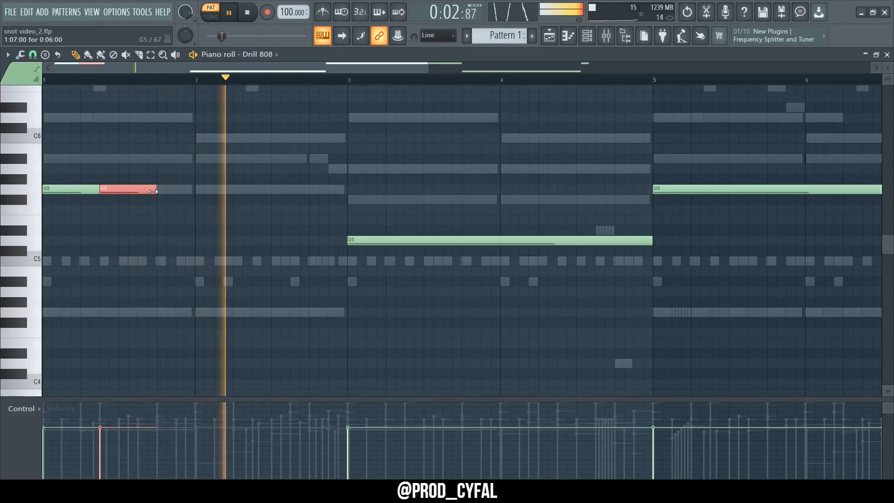
left_click_drag(153, 191, 195, 191)
left_click(202, 194)
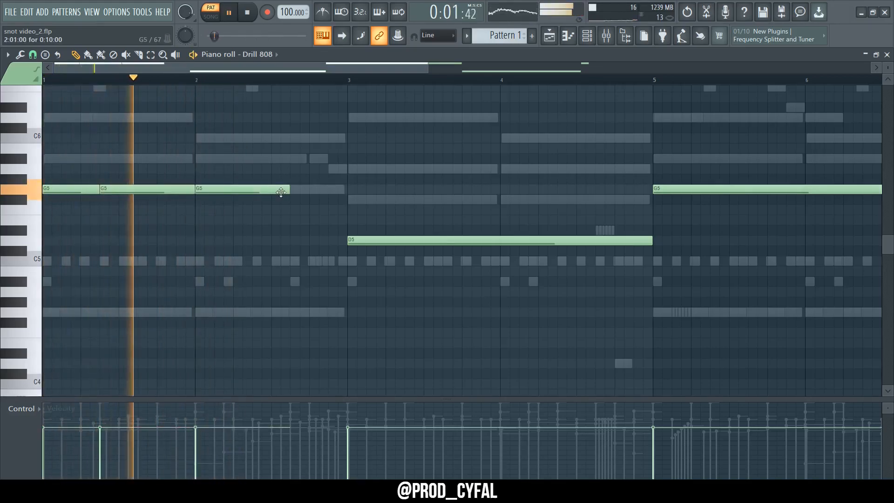
left_click_drag(289, 191, 224, 212)
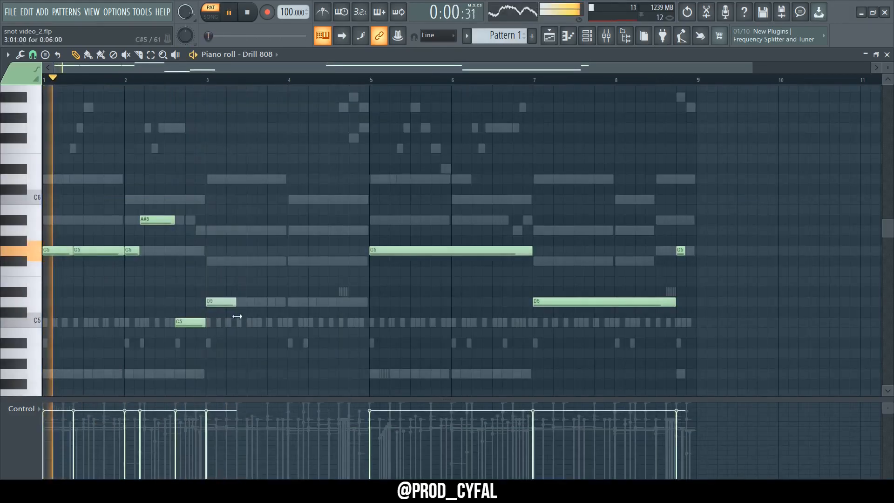
Fill Drill 808 bar 3 with a six-step D5 and a second D5 from step 7 held to the end of the bar
scroll(259, 360, "up", 4)
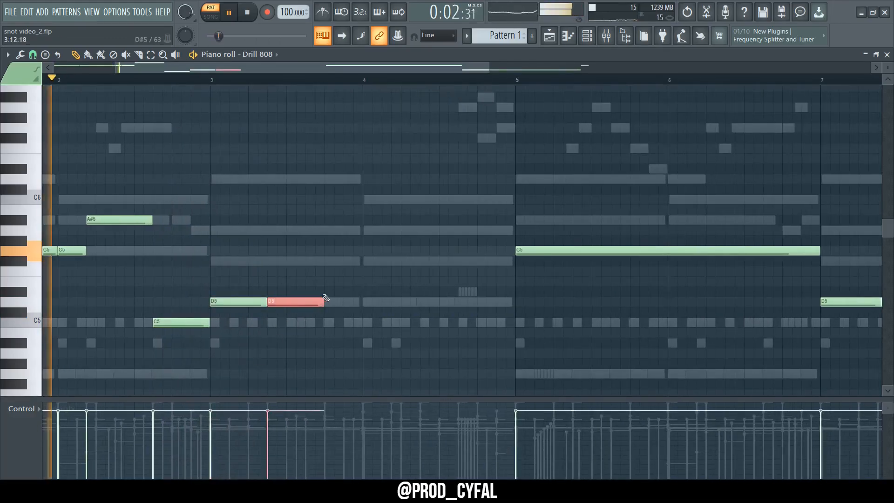
left_click_drag(324, 300, 363, 302)
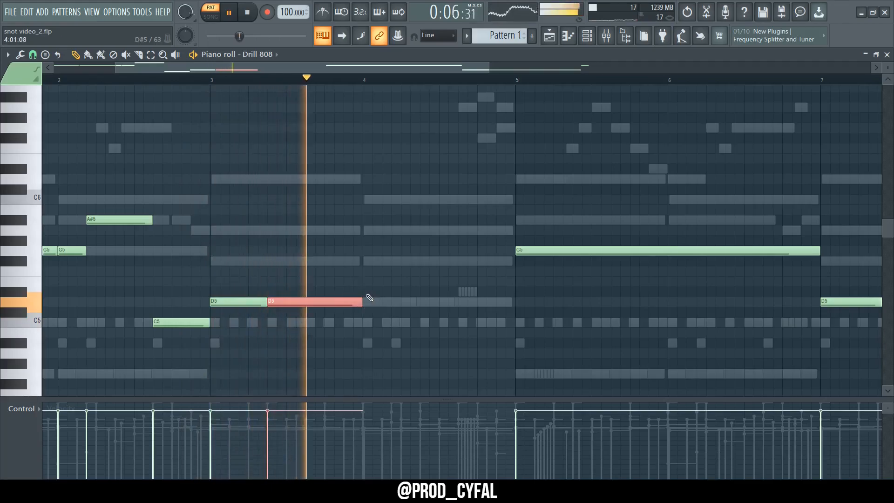
scroll(382, 313, "down", 2)
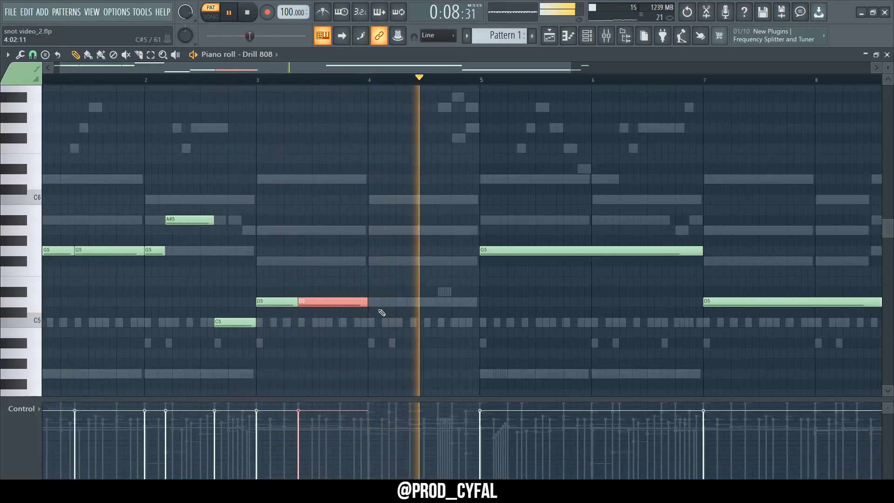
Fill Drill 808 bar 4 with D5, F#5, A5, A5, C6 and A5, and copy bars 1 to 4 to start at bar 5
scroll(381, 312, "up", 3)
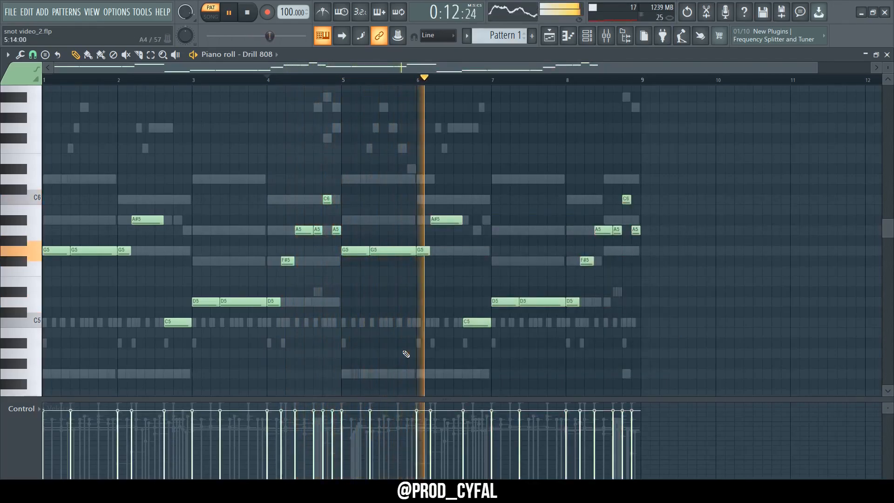
left_click(271, 80)
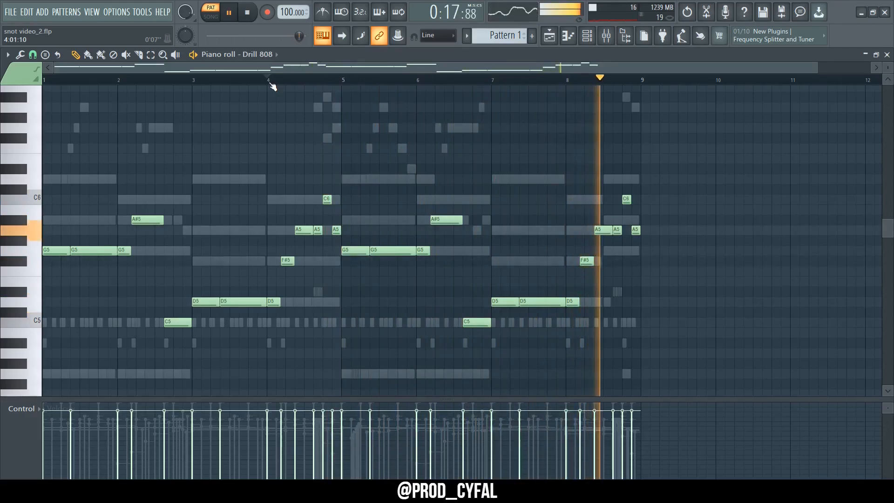
key("space")
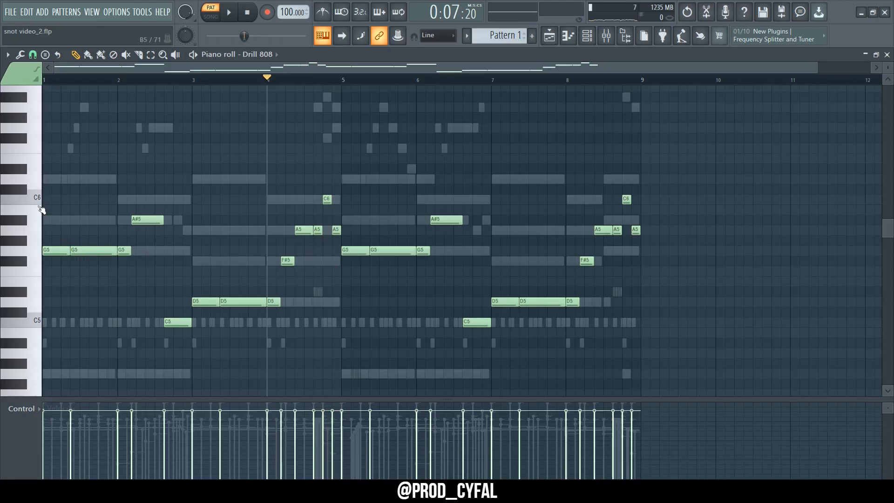
scroll(30, 222, "up", 2)
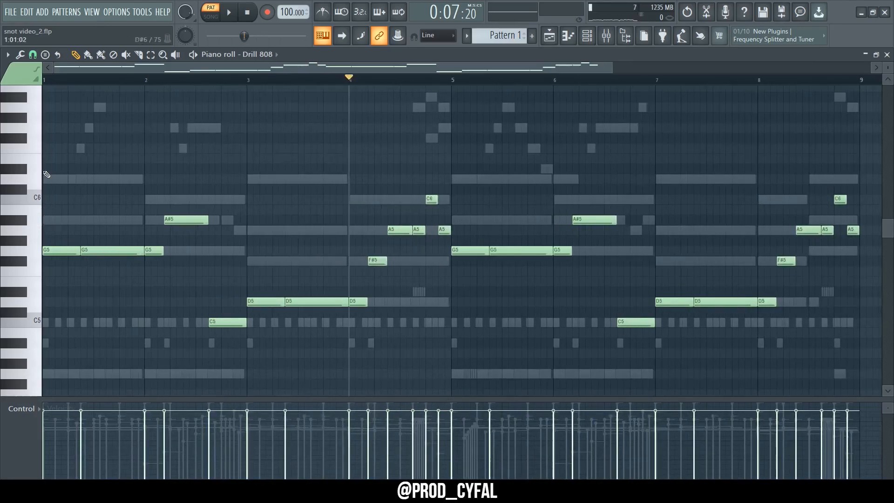
left_click_drag(29, 176, 29, 252)
left_click(166, 306, "ctrl")
Split Pattern 1 by channel and place each resulting pattern on its own playlist track, starting at bar 1
left_click(588, 35)
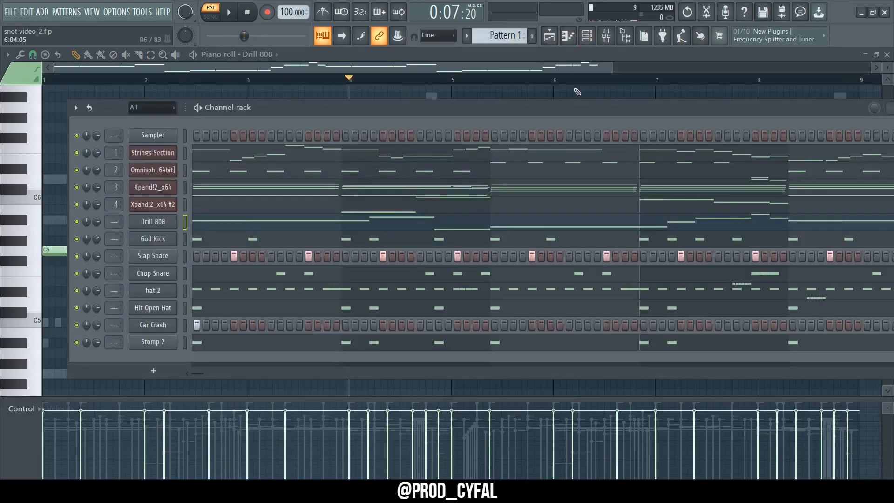
left_click(548, 37)
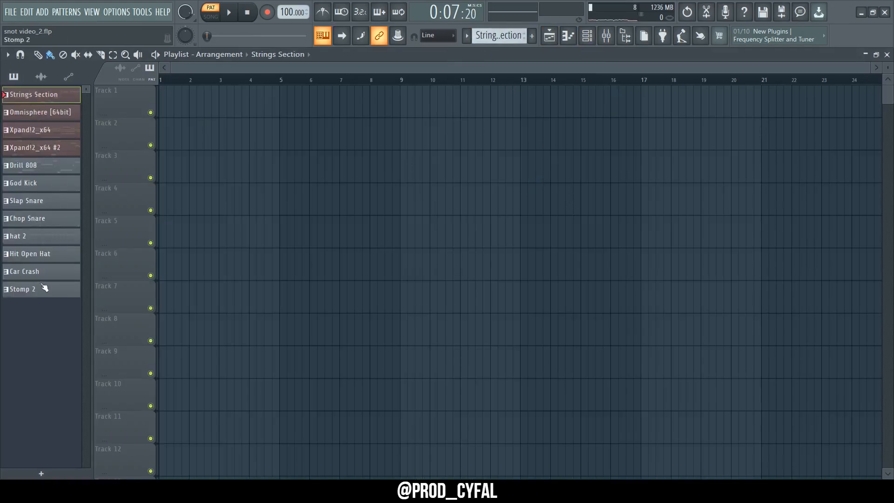
left_click(177, 81)
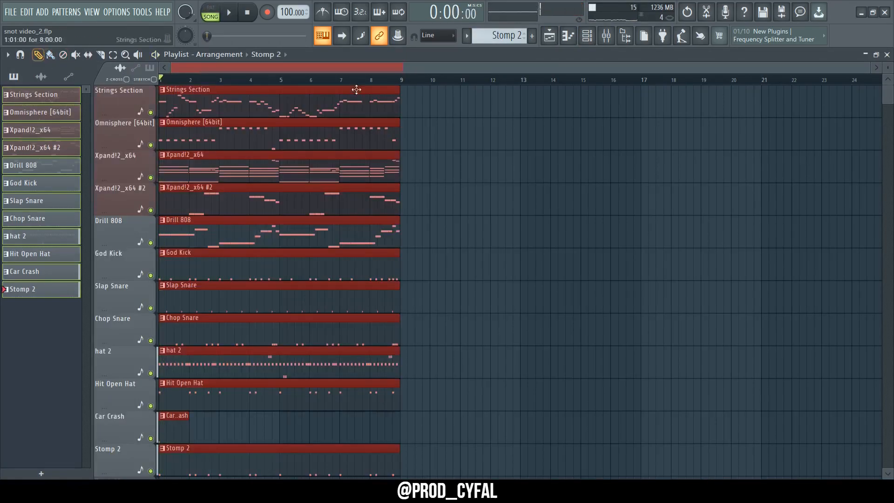
Arrange the clips in repeated eight-bar sections with a melody-only intro, and trim and duplicate a short slice of the four melody clips at bar 8
left_click(587, 36)
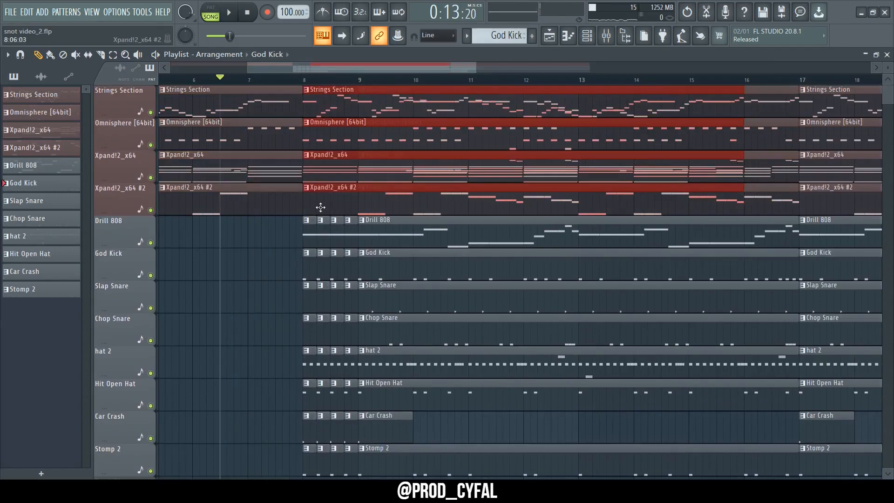
left_click_drag(739, 188, 304, 273)
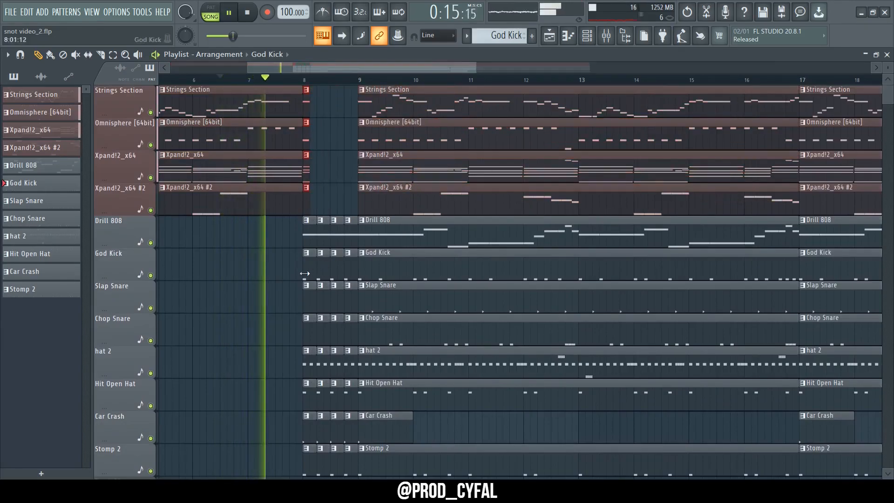
key("ctrl+b")
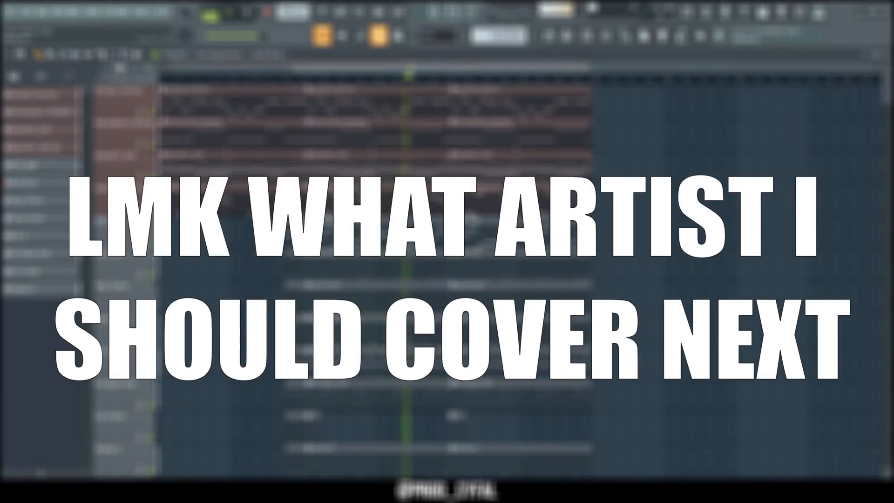
Select all clips of the third eight-bar section and duplicate them twice to extend the arrangement
left_click_drag(676, 474, 460, 85)
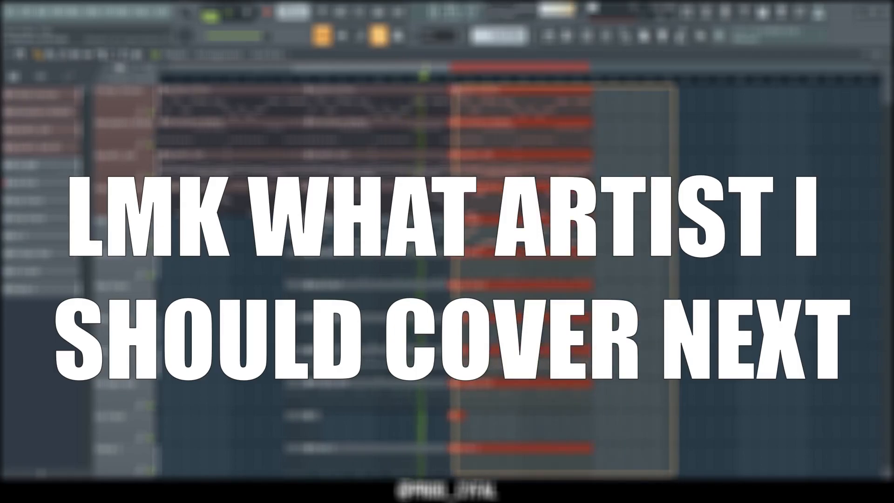
key("ctrl+b")
key("ctrl+b")
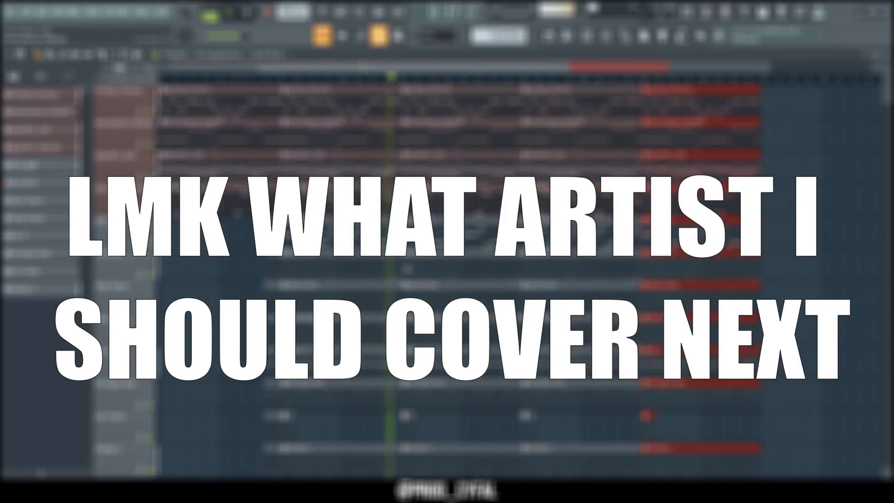